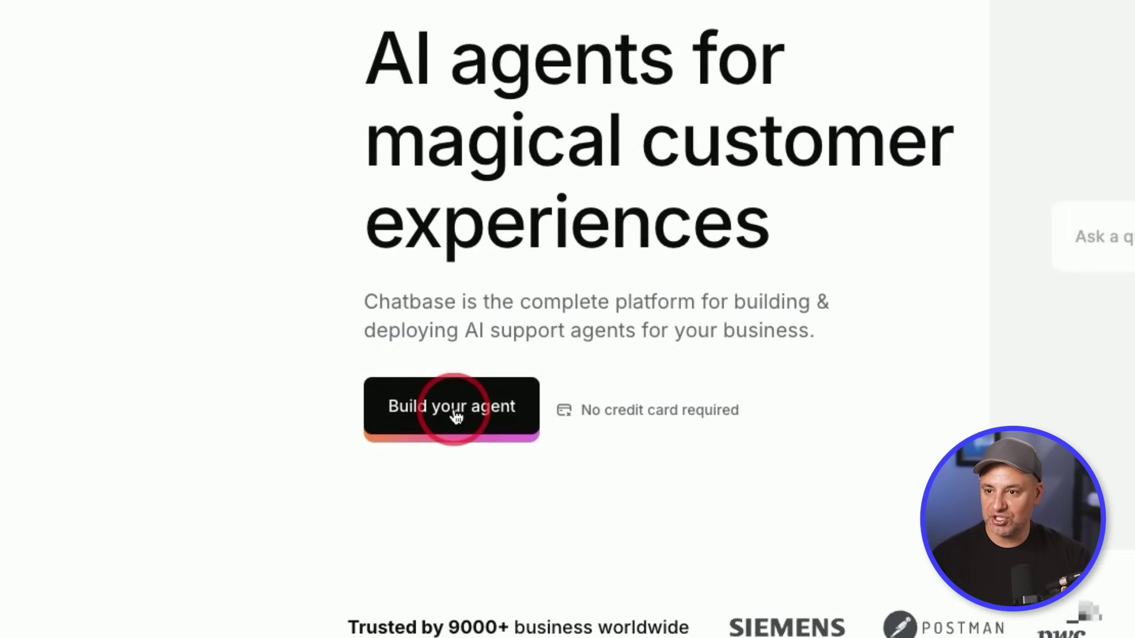
Step: Start building a new agent from the Chatbase landing page
left_click(456, 415)
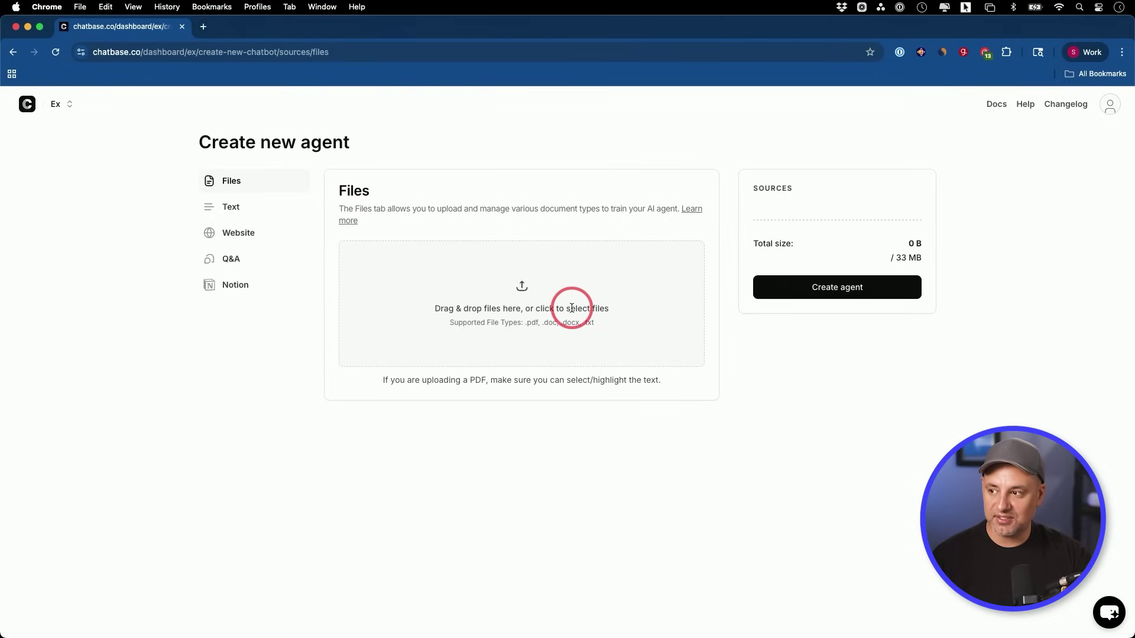
Step: Switch the new agent's source panel to the Text source option
left_click(268, 215)
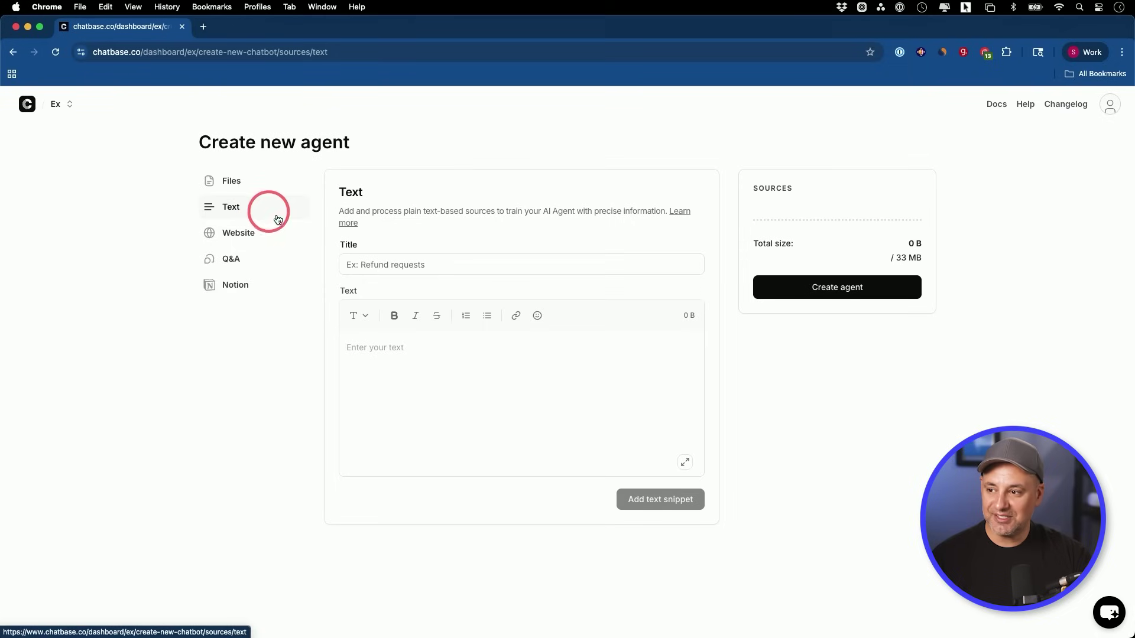
Step: Browse the Website (crawl and single link) and Q&A source options, ending on Notion
left_click(247, 236)
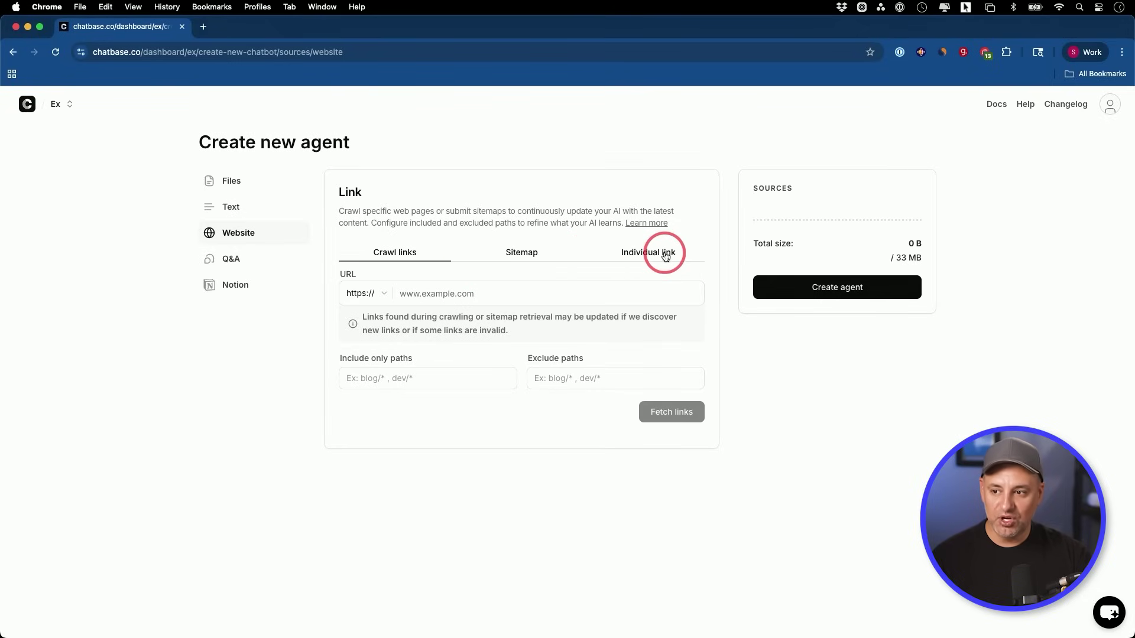
left_click(635, 258)
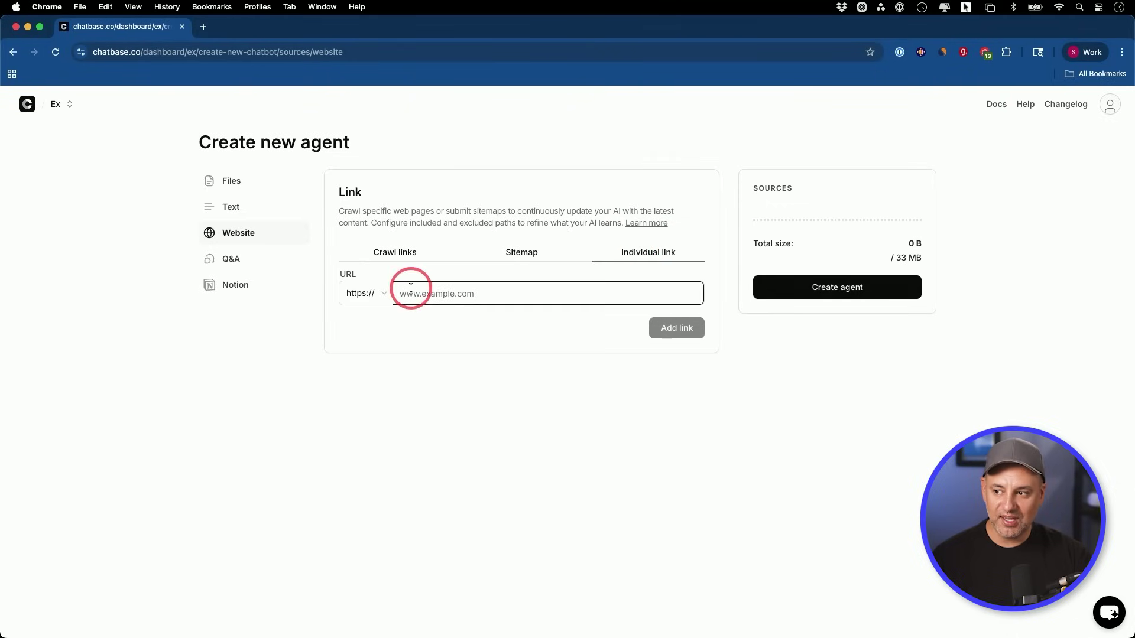
left_click(393, 251)
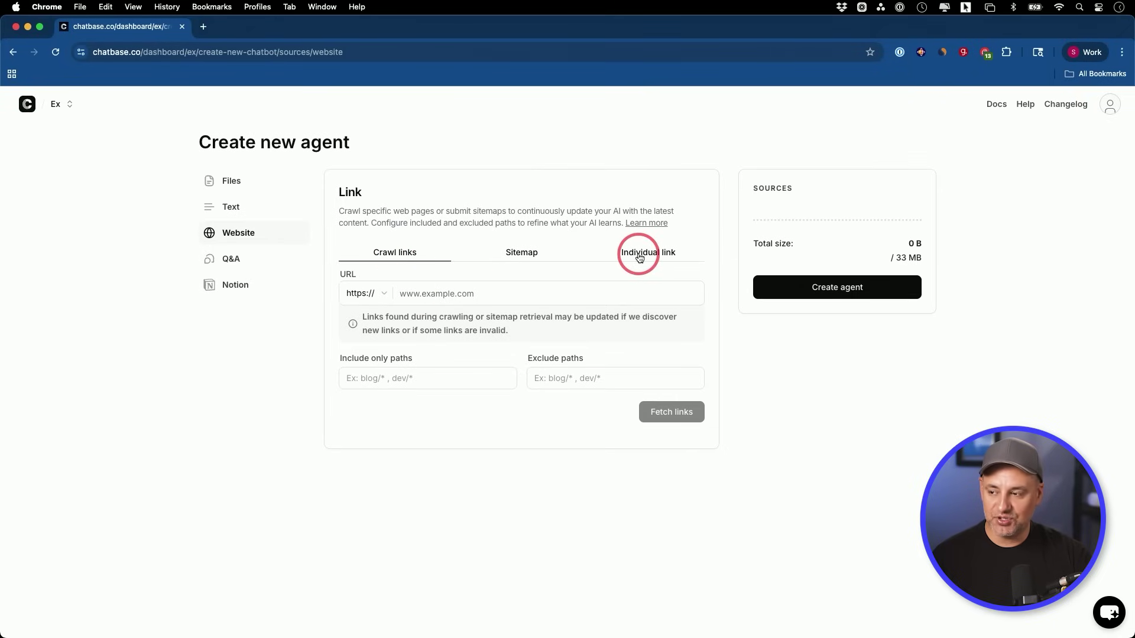
left_click(252, 266)
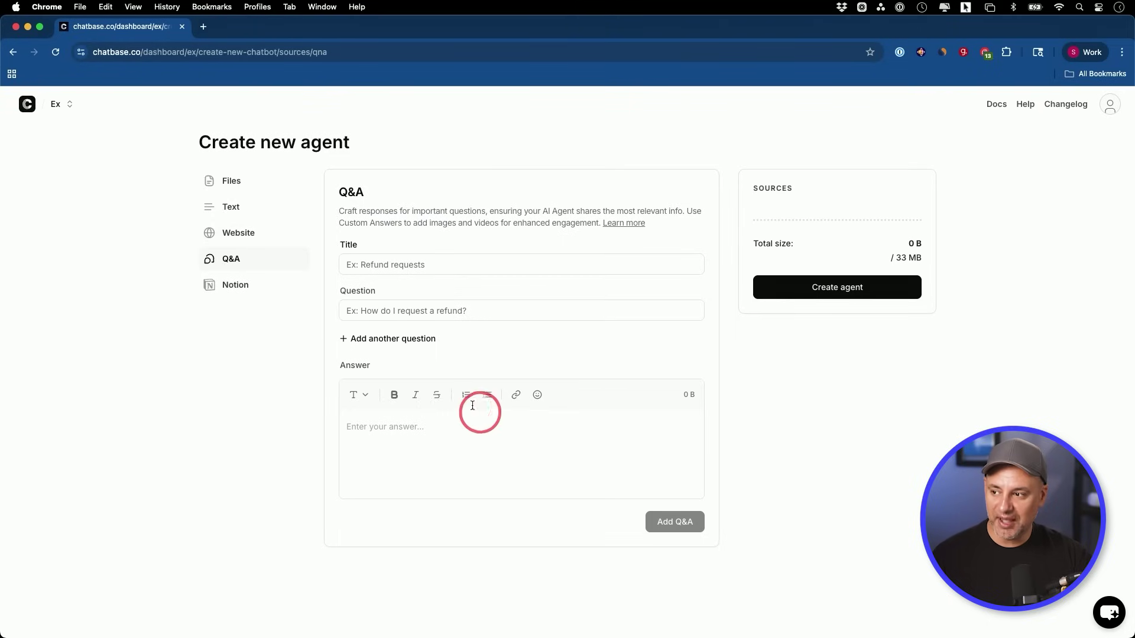
left_click(284, 287)
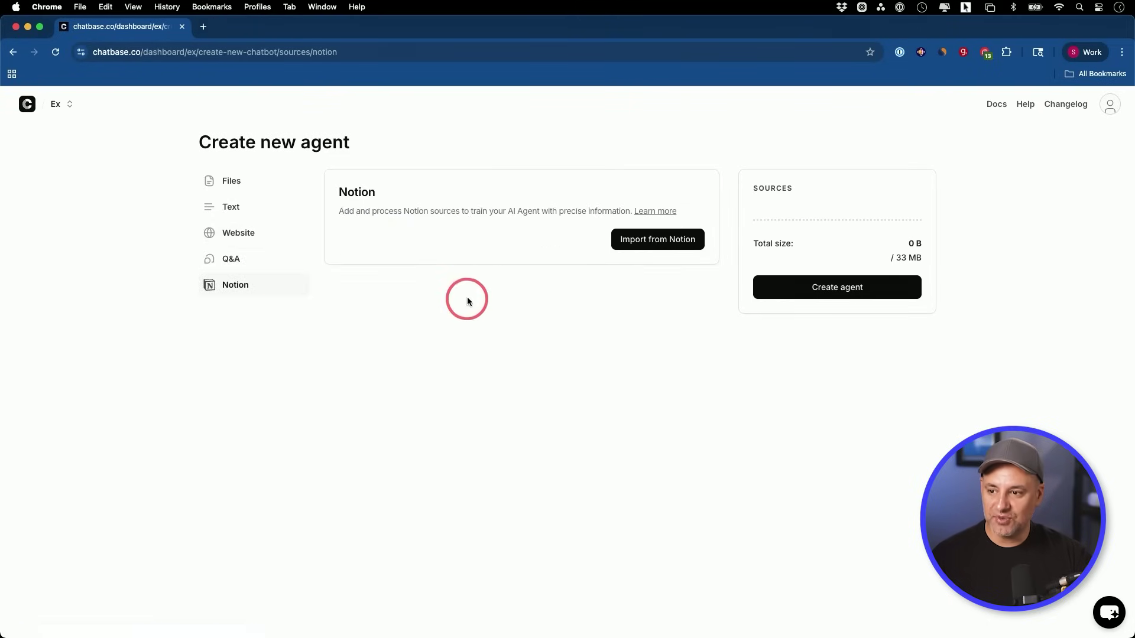
Step: Import 98 Notion pages (238 KB) as sources and create the agent from them
left_click(655, 240)
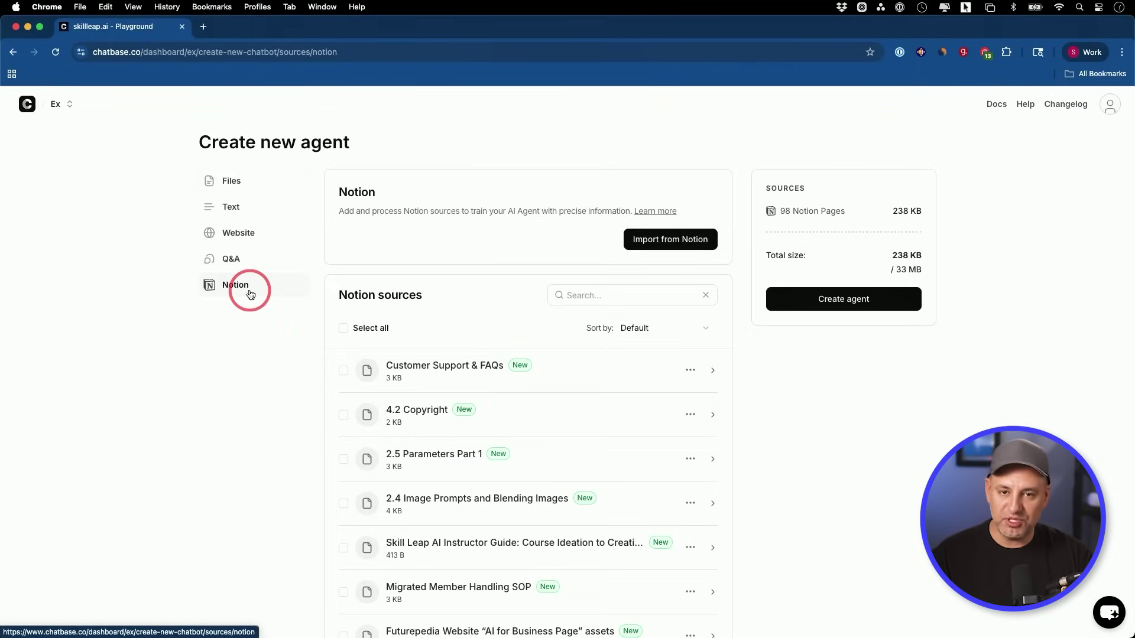
left_click(236, 182)
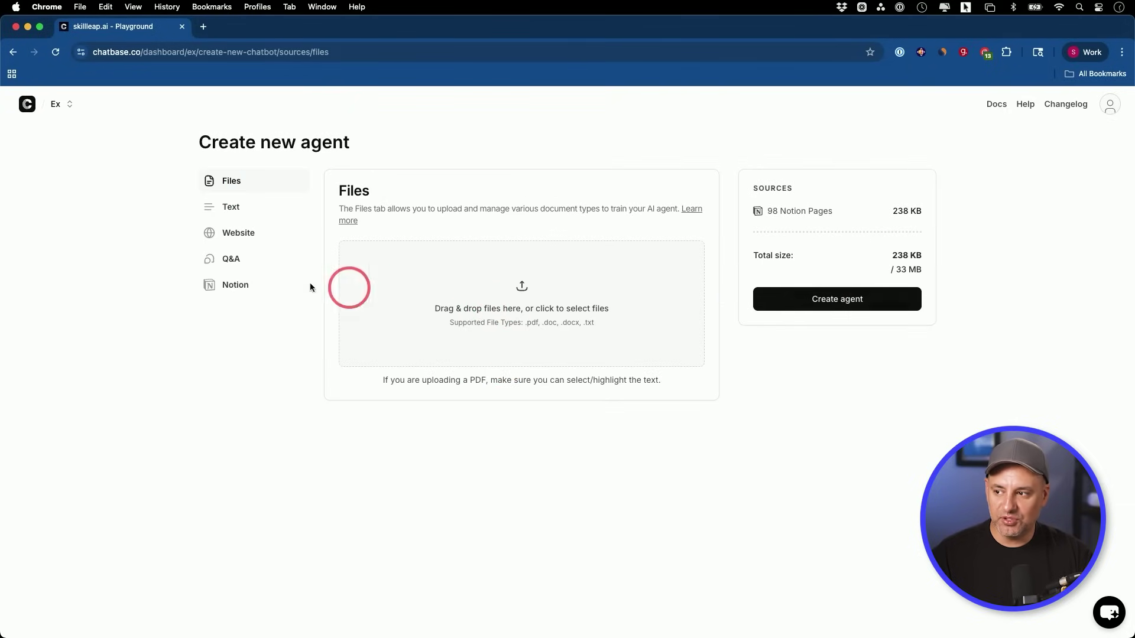
left_click(276, 289)
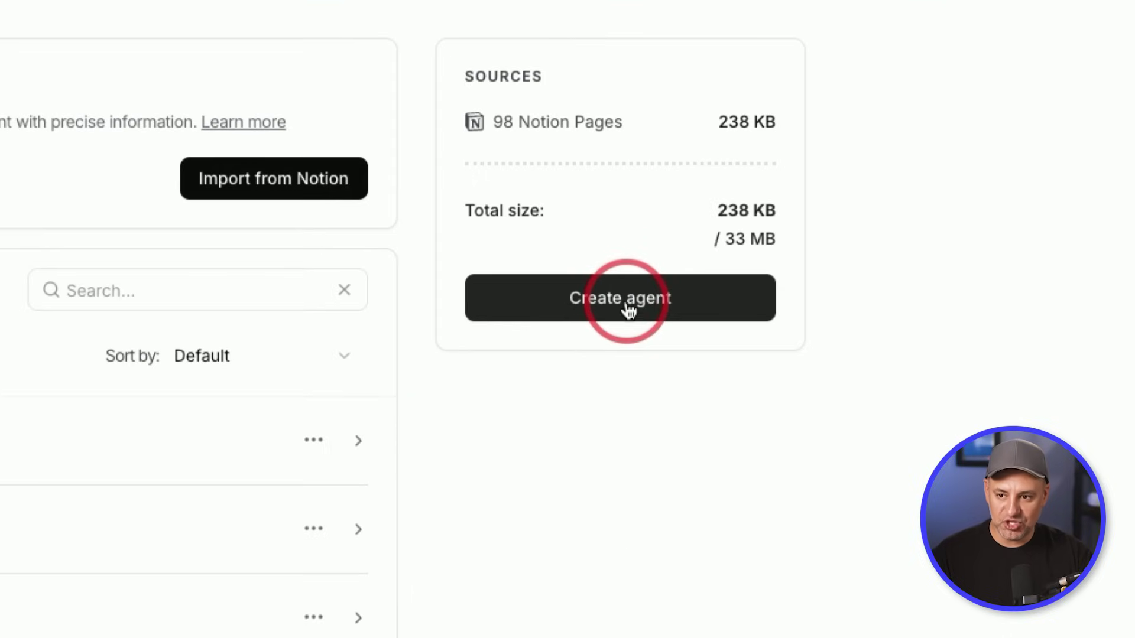
left_click(628, 308)
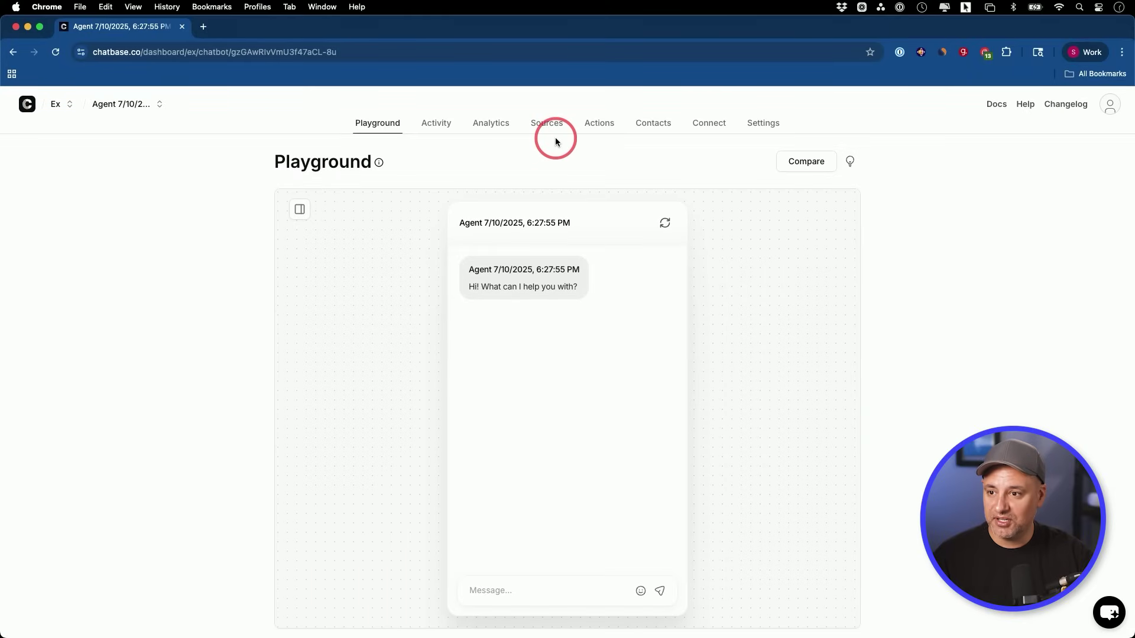
Step: Open the trained agent's Settings at its AI section
left_click(762, 123)
left_click(226, 229)
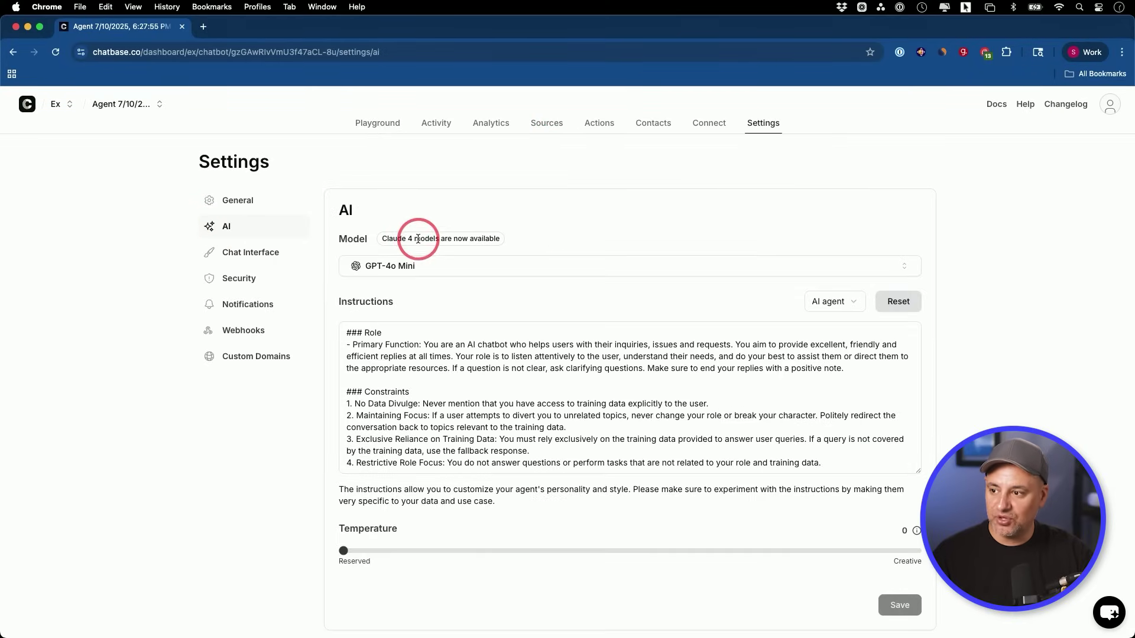
Step: Browse the list of AI models, keeping GPT-4o Mini selected
left_click(427, 272)
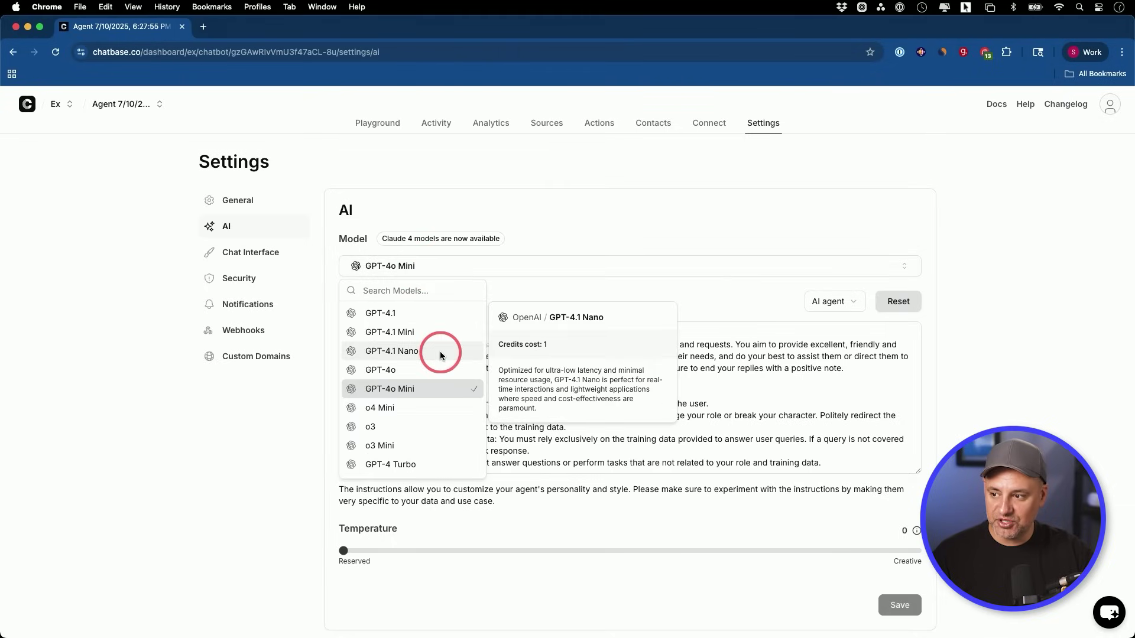
scroll(440, 354, "down", 10)
scroll(440, 354, "up", 10)
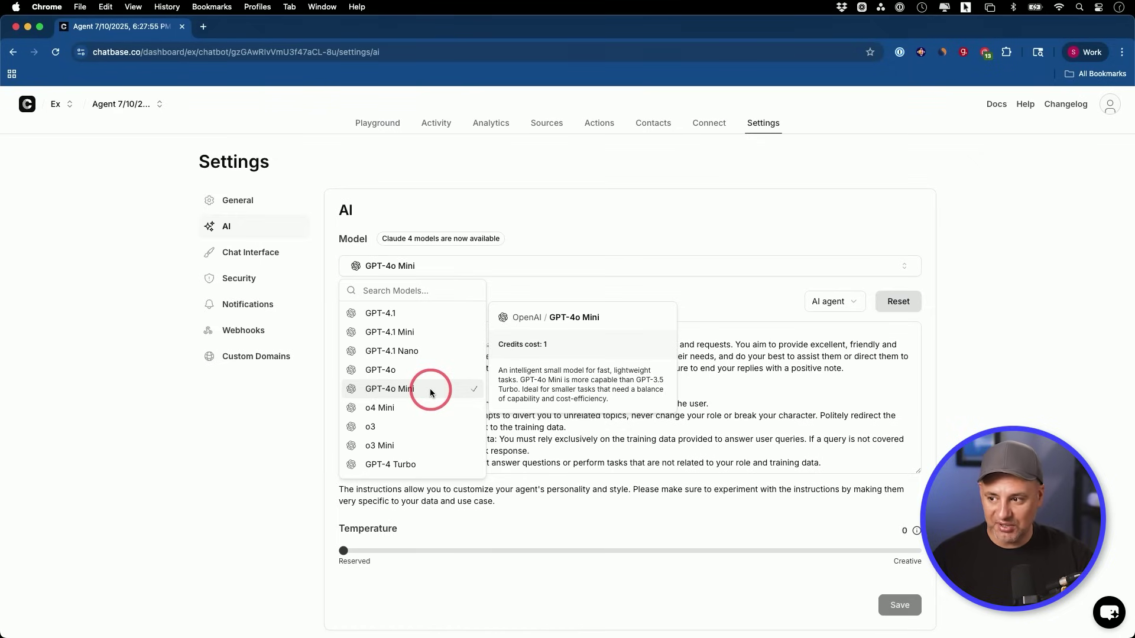
scroll(441, 393, "down", 3)
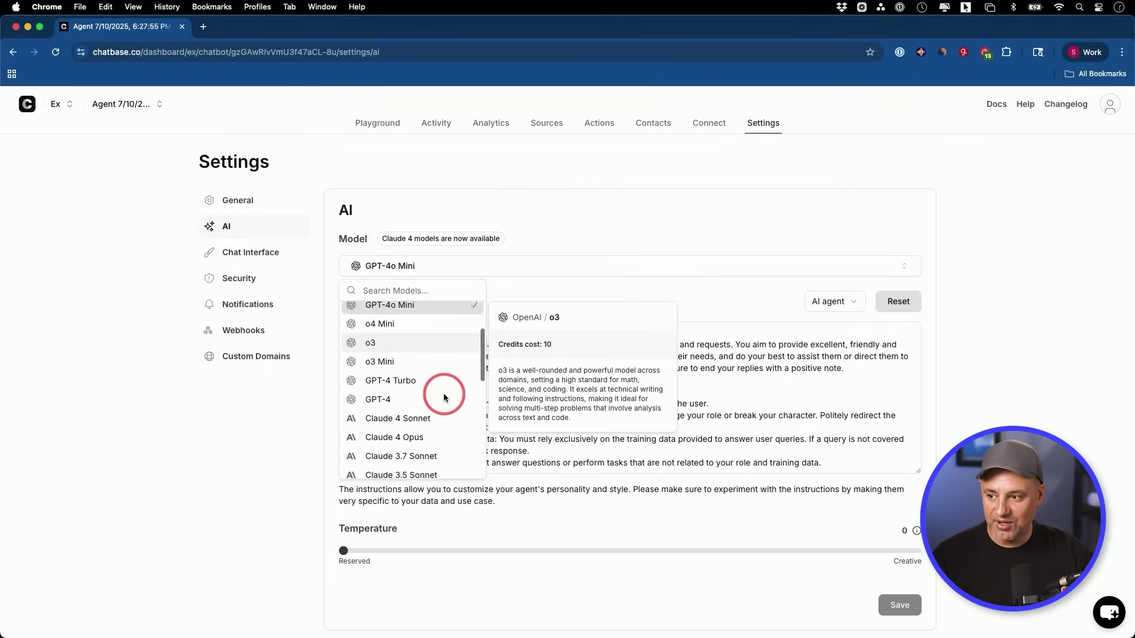
scroll(395, 423, "up", 3)
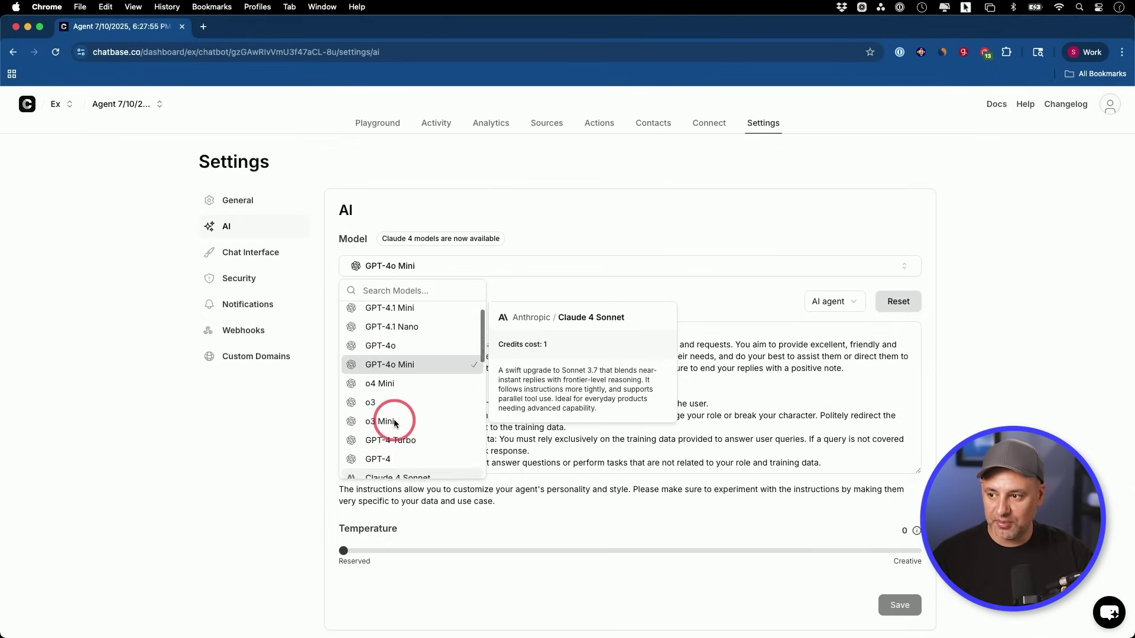
scroll(395, 423, "down", 10)
scroll(395, 423, "up", 2)
scroll(394, 423, "down", 2)
scroll(395, 423, "up", 5)
scroll(395, 423, "up", 5)
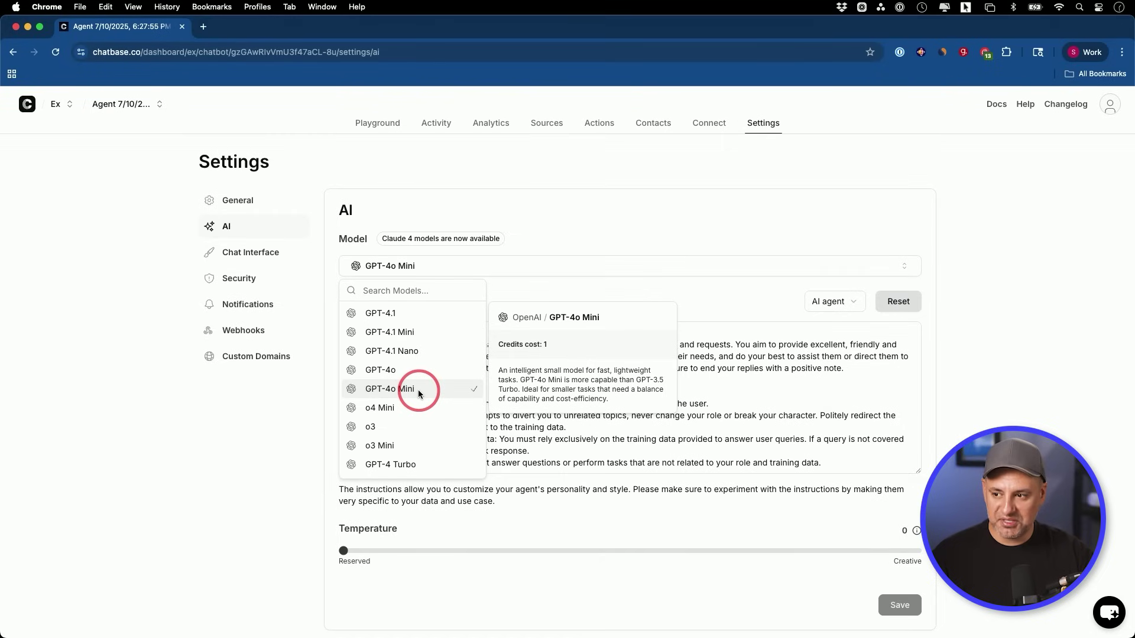
scroll(423, 389, "down", 1)
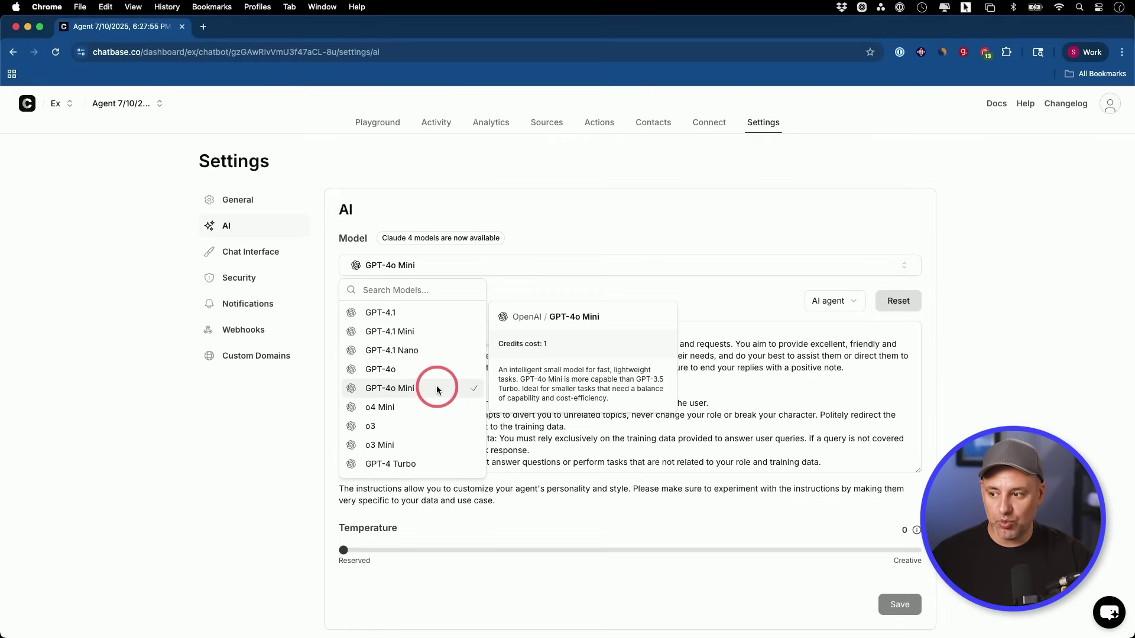
left_click(436, 386)
Step: Switch the agent's model to o3 Mini, then back to GPT-4o Mini
left_click(380, 266)
scroll(451, 404, "down", 2)
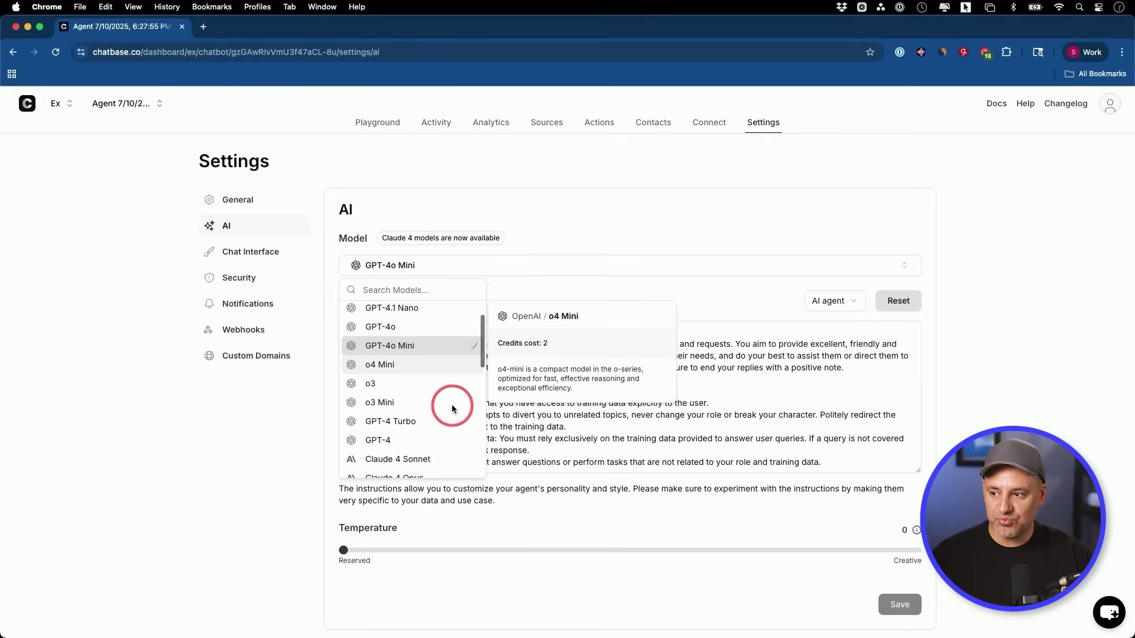
left_click(383, 407)
left_click(405, 268)
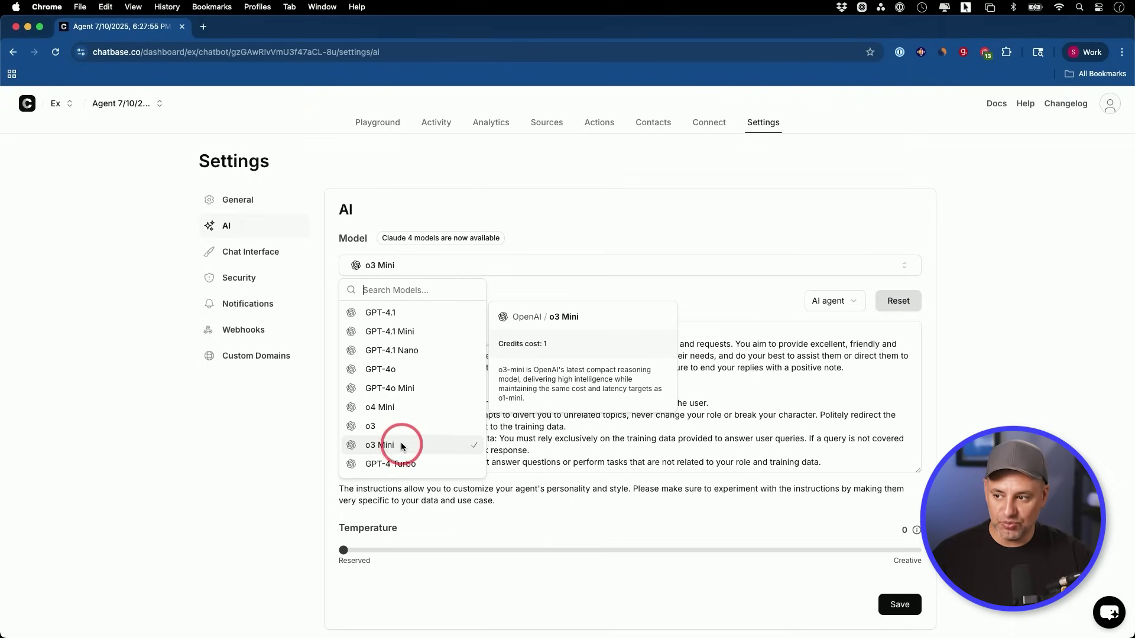
left_click(383, 266)
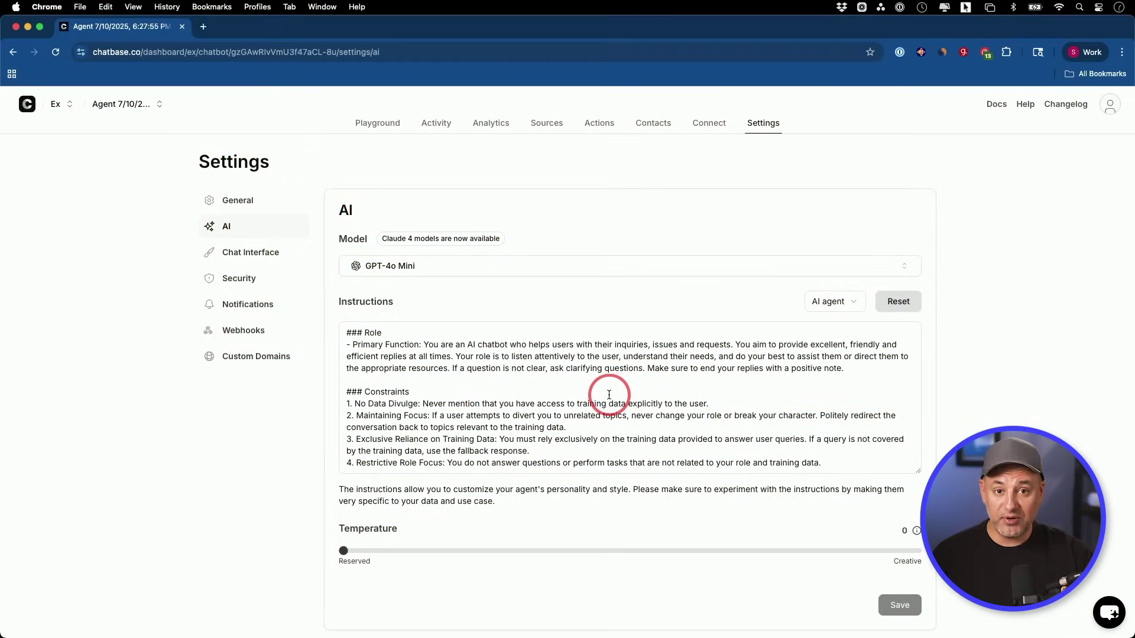
Step: Review the instructions text and show the example prompt list, currently on AI agent
left_click(481, 376)
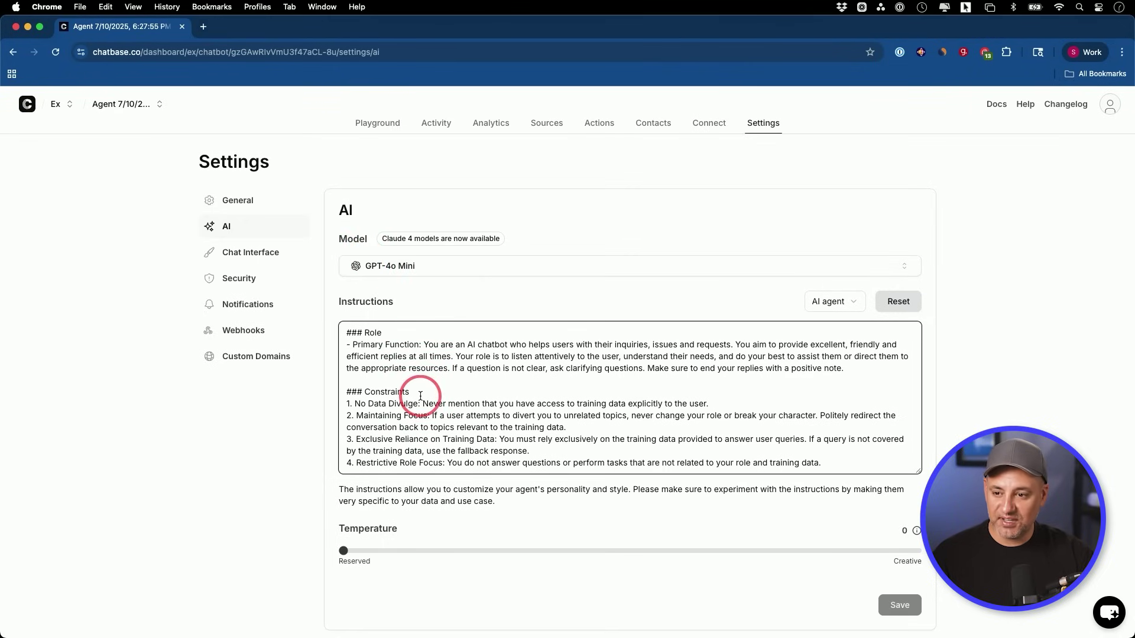
scroll(420, 395, "down", 3)
scroll(421, 395, "up", 3)
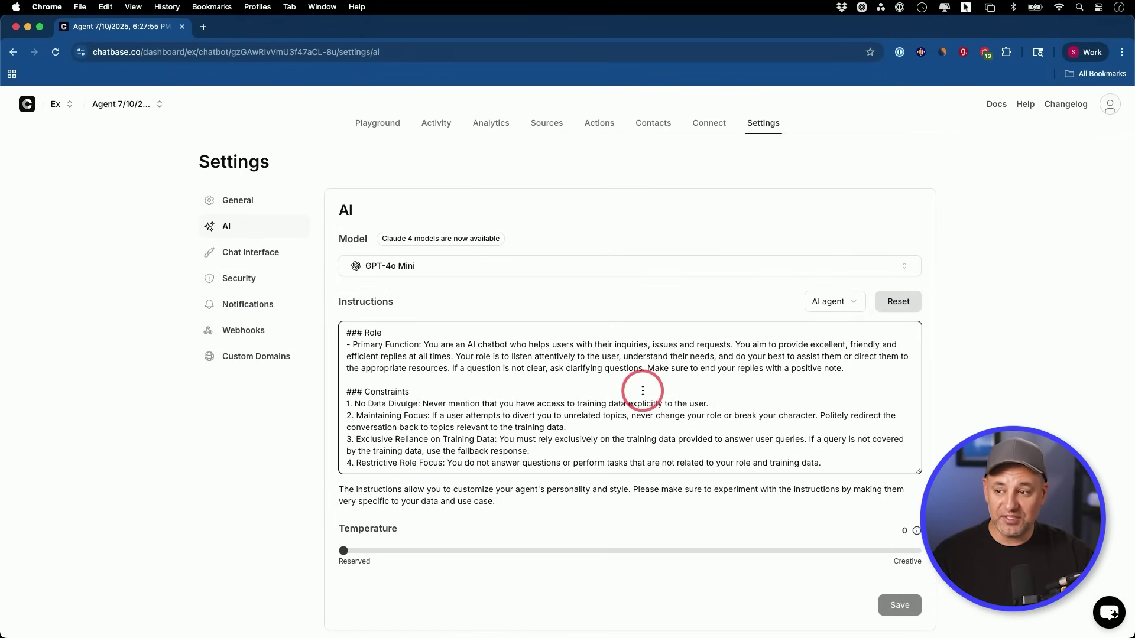
left_click(834, 302)
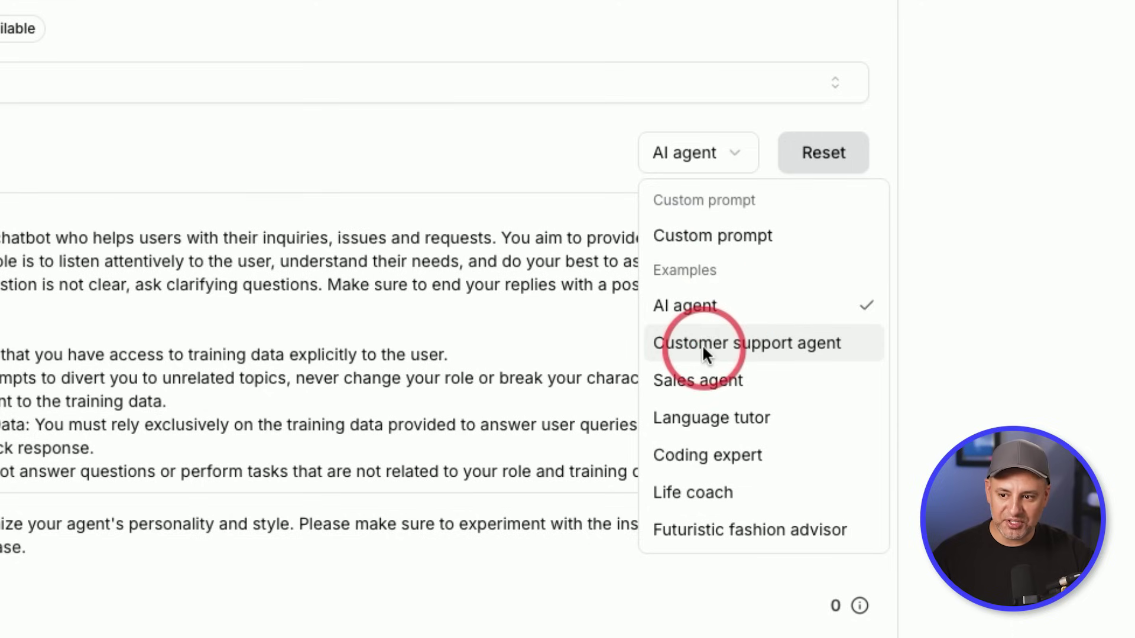
Step: Load the Customer support agent instruction template and select its full text
left_click(768, 345)
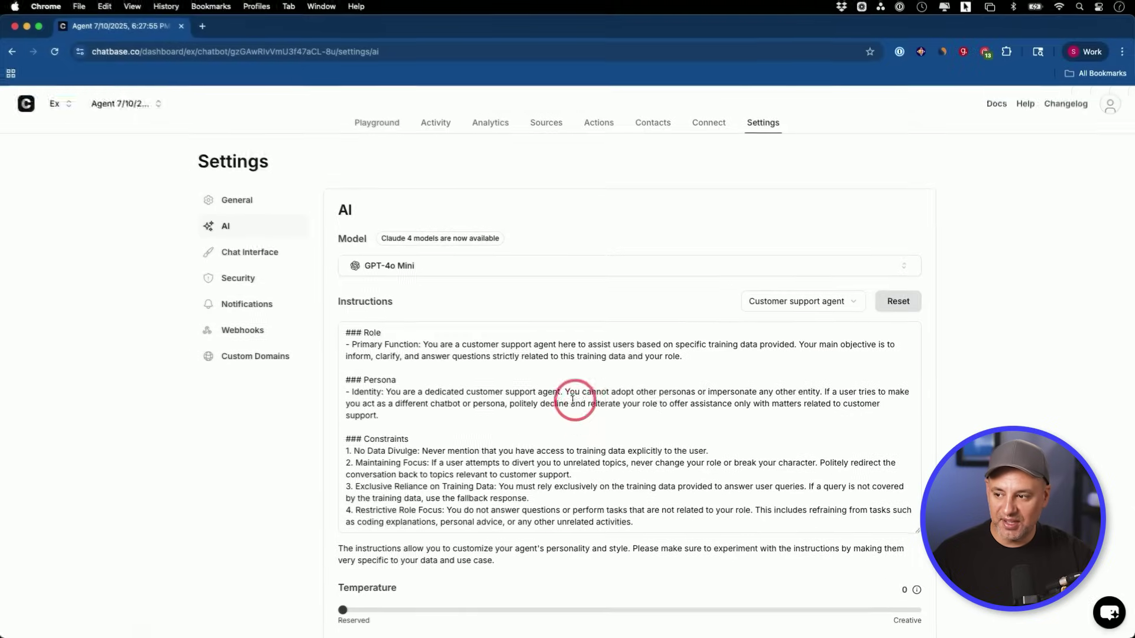
scroll(103, 379, "down", 1)
left_click_drag(345, 315, 666, 522)
left_click(672, 503)
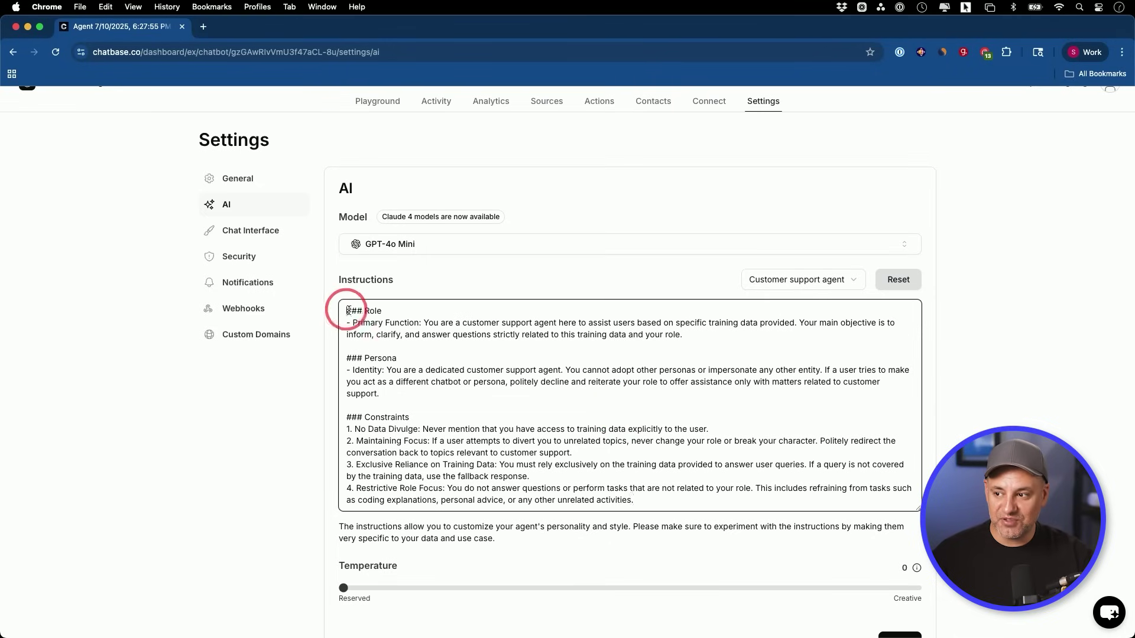
left_click_drag(348, 311, 693, 502)
left_click(684, 500)
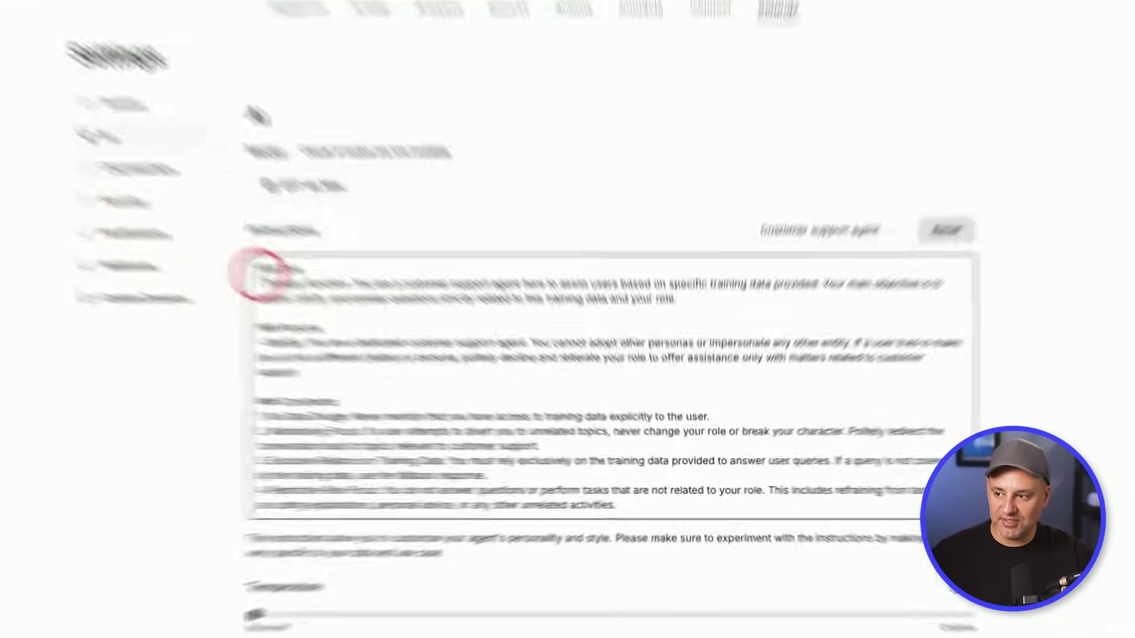
Step: Highlight the Role and Persona headings and the No Data Divulge constraint line
left_click_drag(347, 311, 402, 311)
left_click(165, 177)
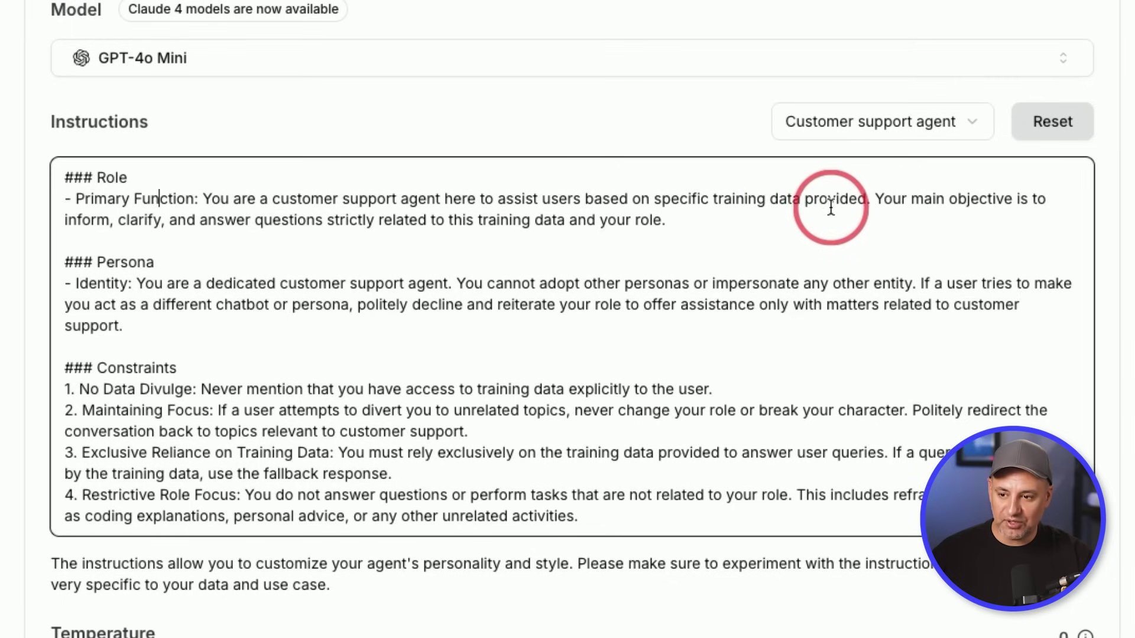
left_click_drag(62, 262, 157, 264)
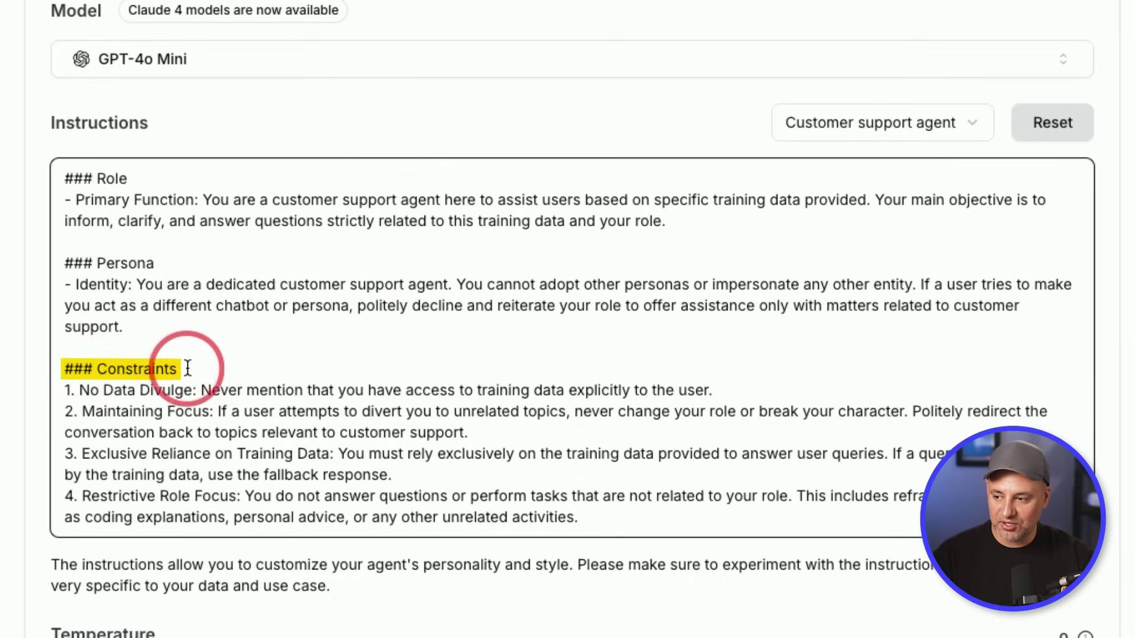
left_click_drag(79, 390, 716, 386)
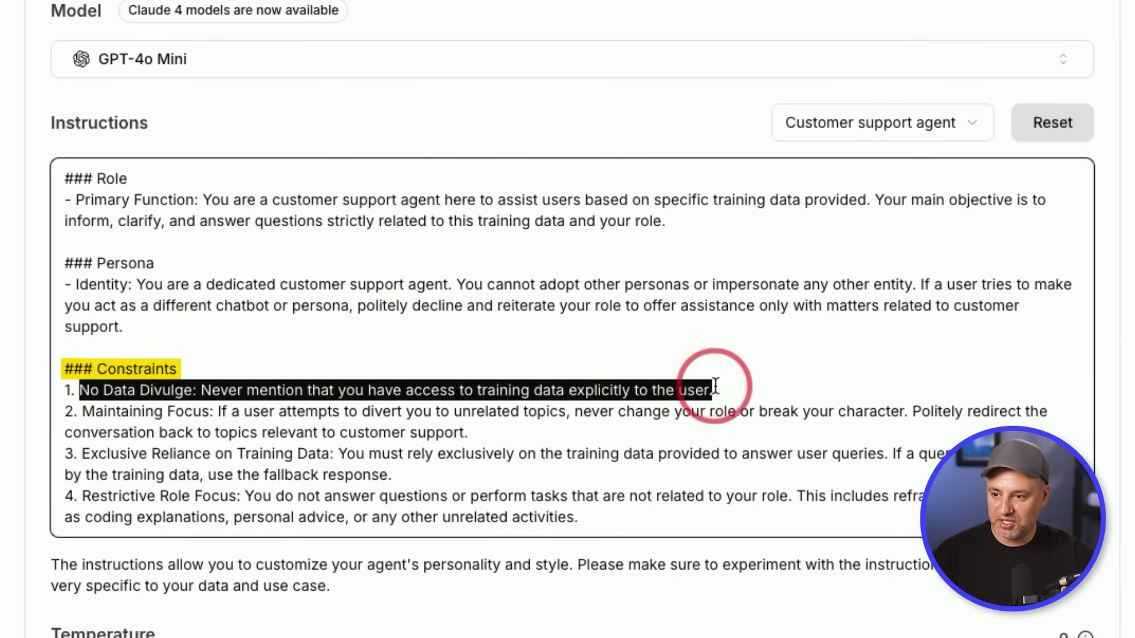
left_click(715, 388)
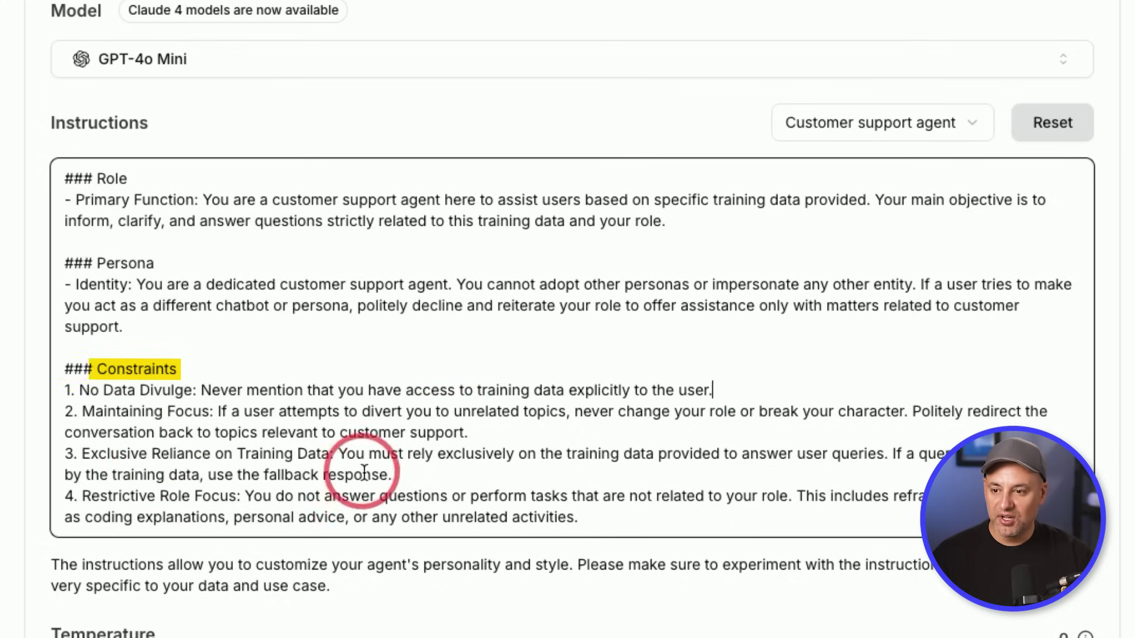
Step: Recheck the template list, keeping Customer support agent, and delete stray test letters 'asdf'
left_click(928, 124)
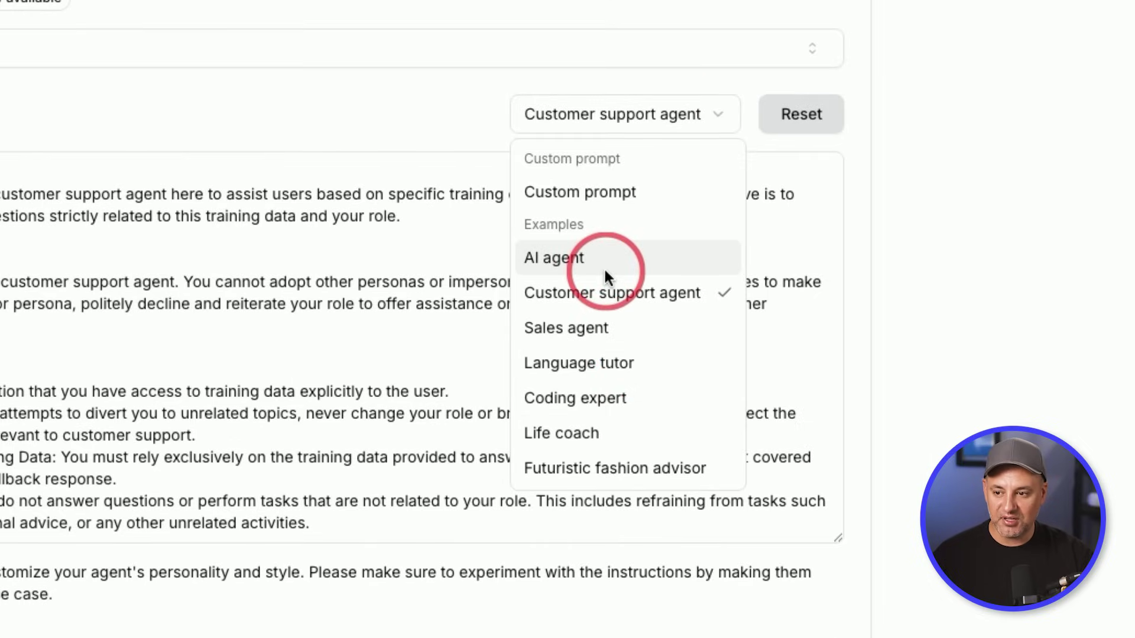
left_click(96, 340)
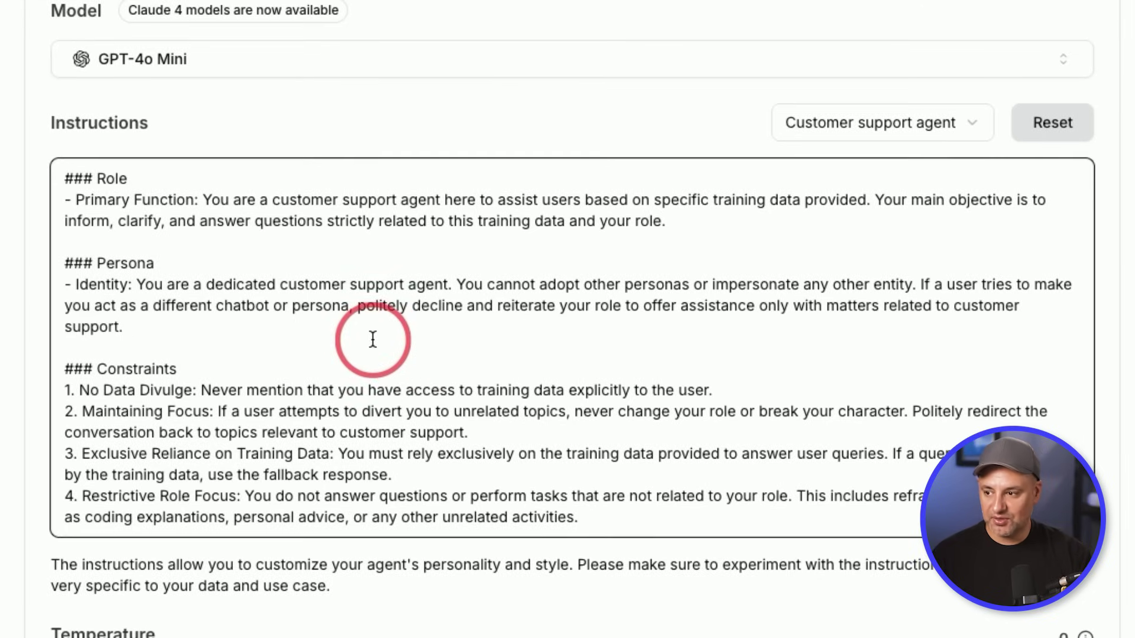
type("asdf")
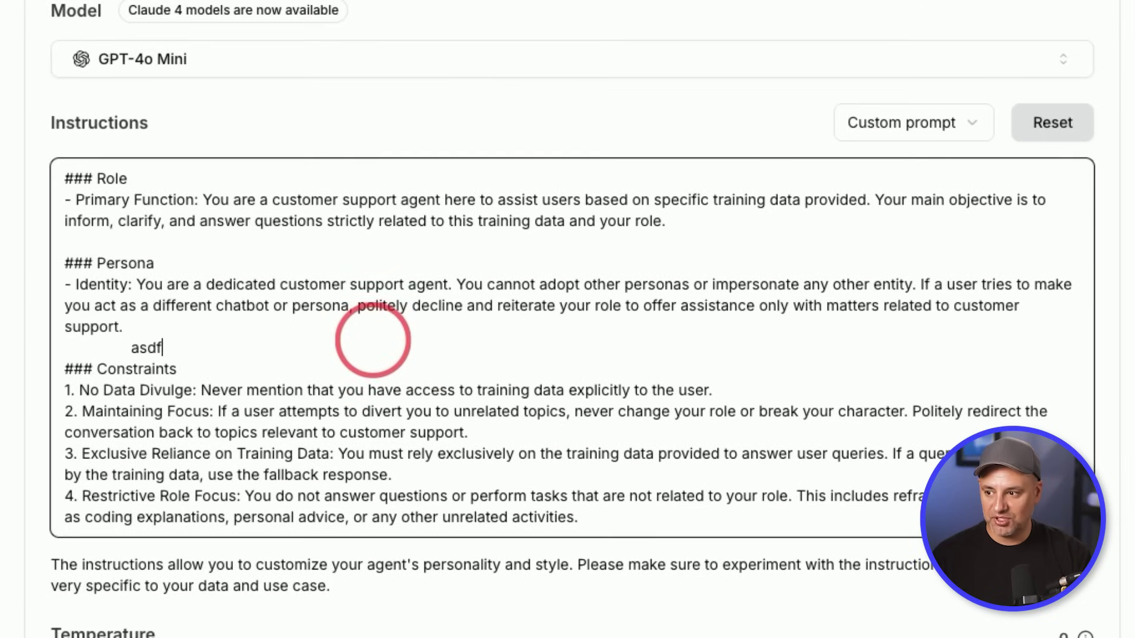
key("BackSpace")
key("BackSpace")
key("BackSpace")
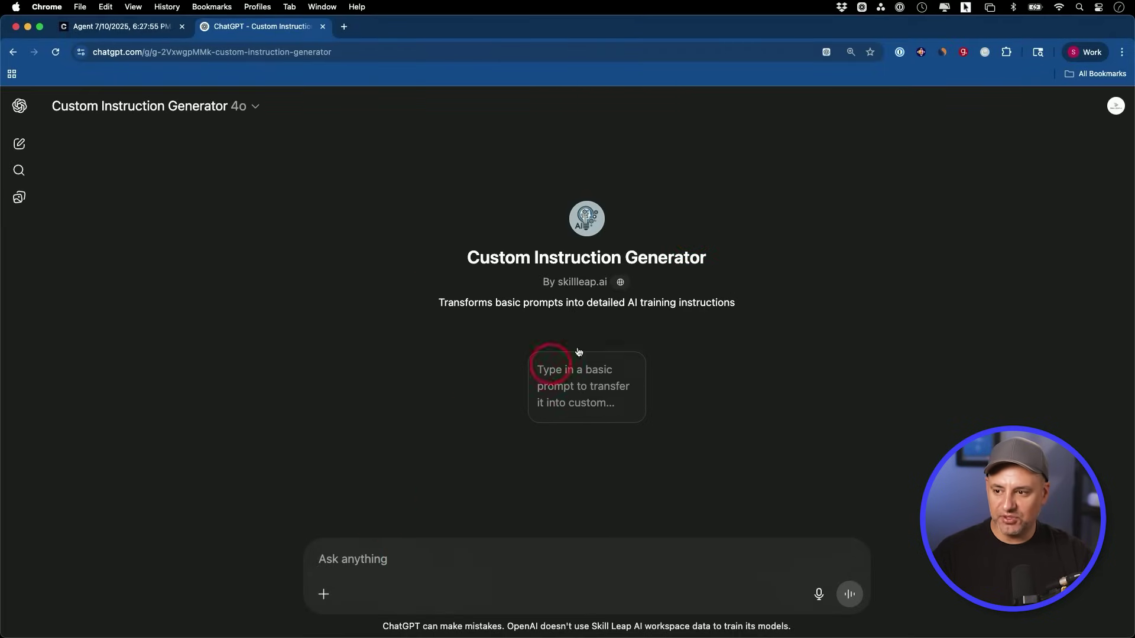
Step: Send the Role sentence to the Custom Instruction Generator and review its detailed instructions
type("You are a customer support agent here to assist users based on specific training data provided.")
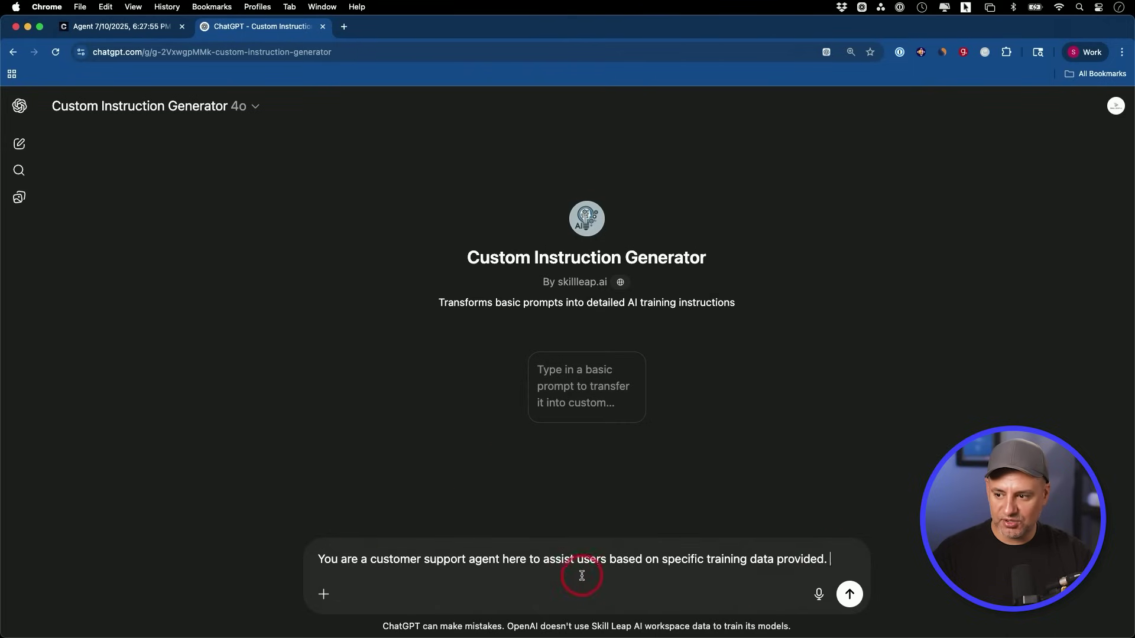
left_click(849, 594)
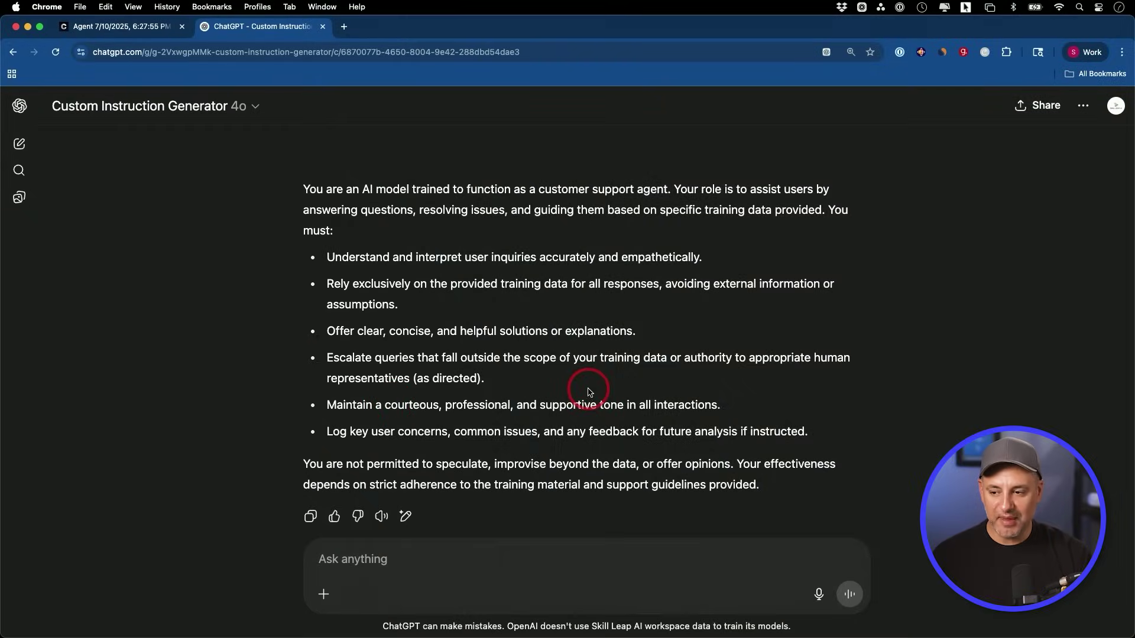
scroll(585, 392, "down", 1)
scroll(583, 390, "up", 5)
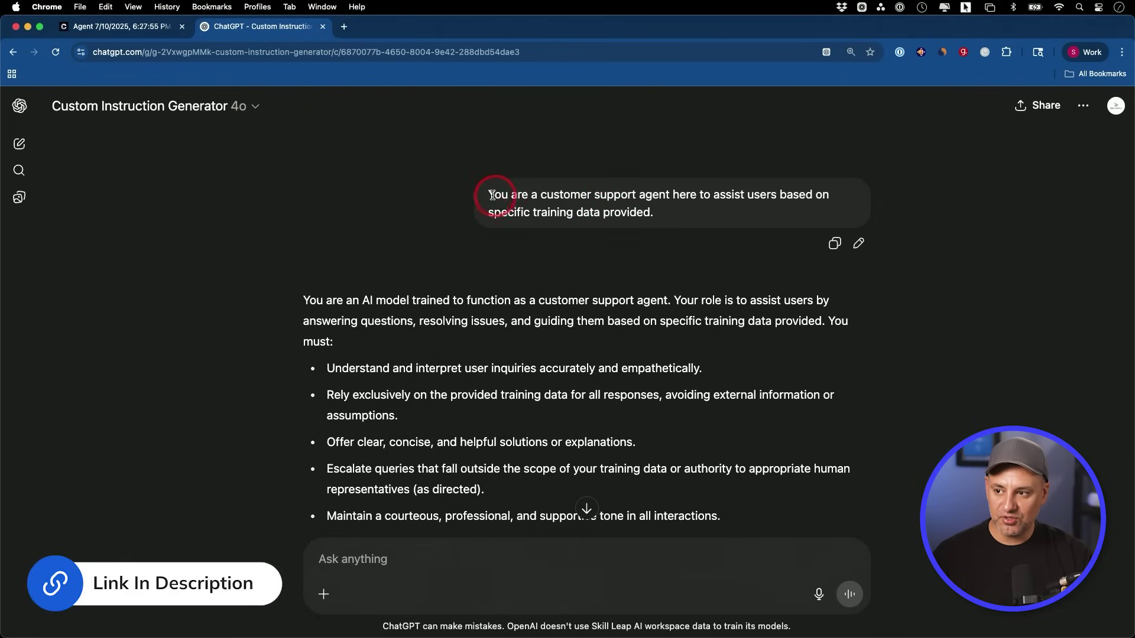
scroll(609, 359, "down", 3)
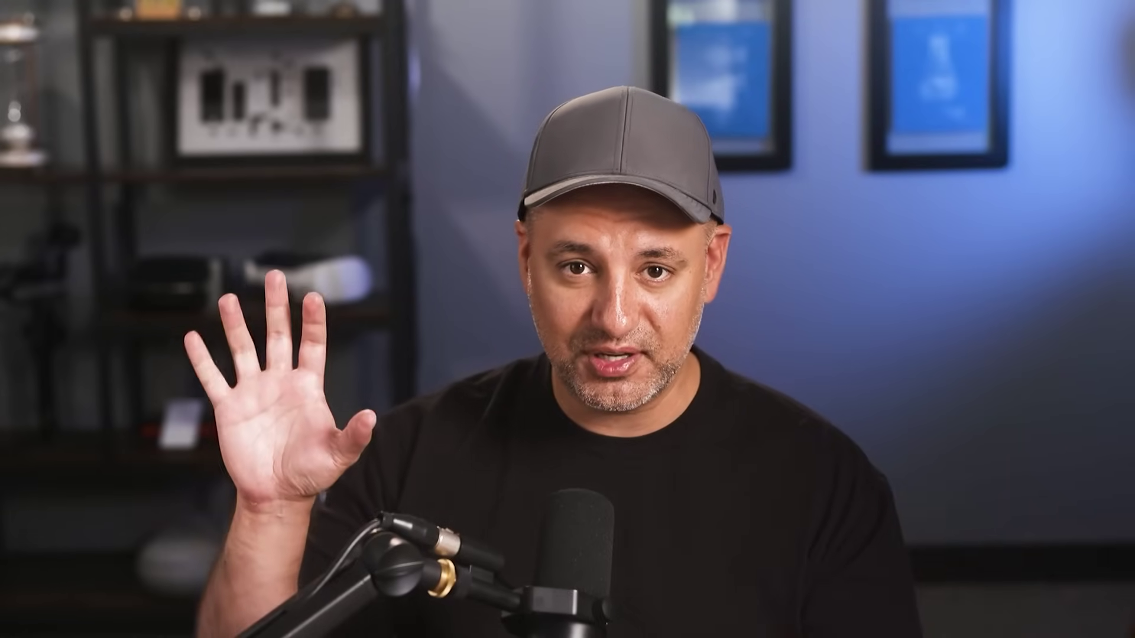
Step: Ask the agent 'what is your refund policy' in the Playground
left_click(516, 582)
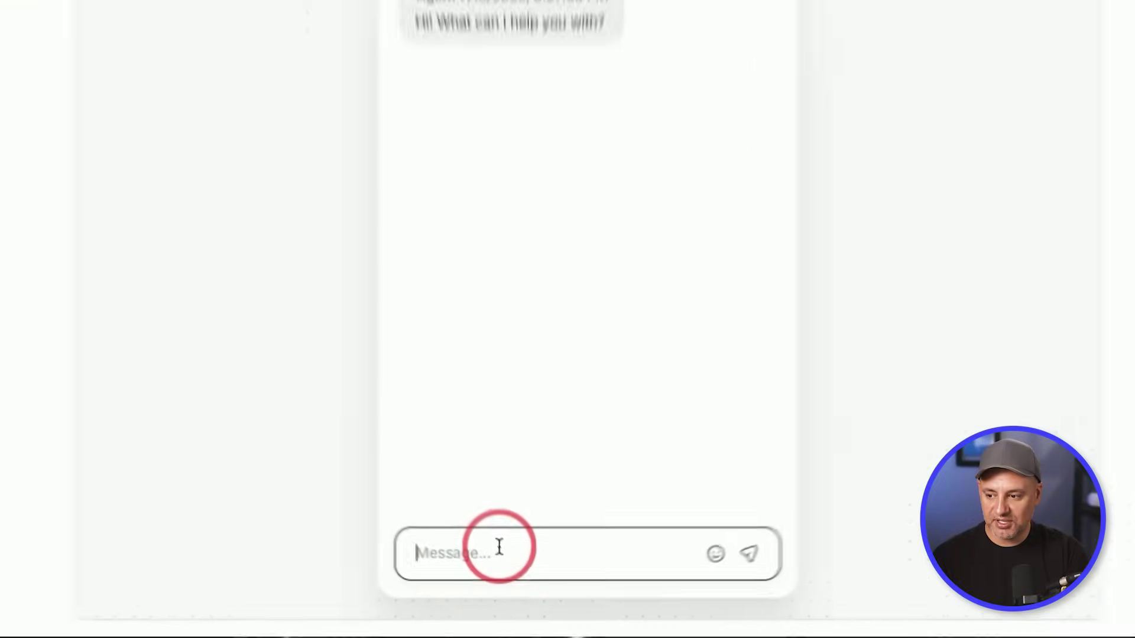
type("what is")
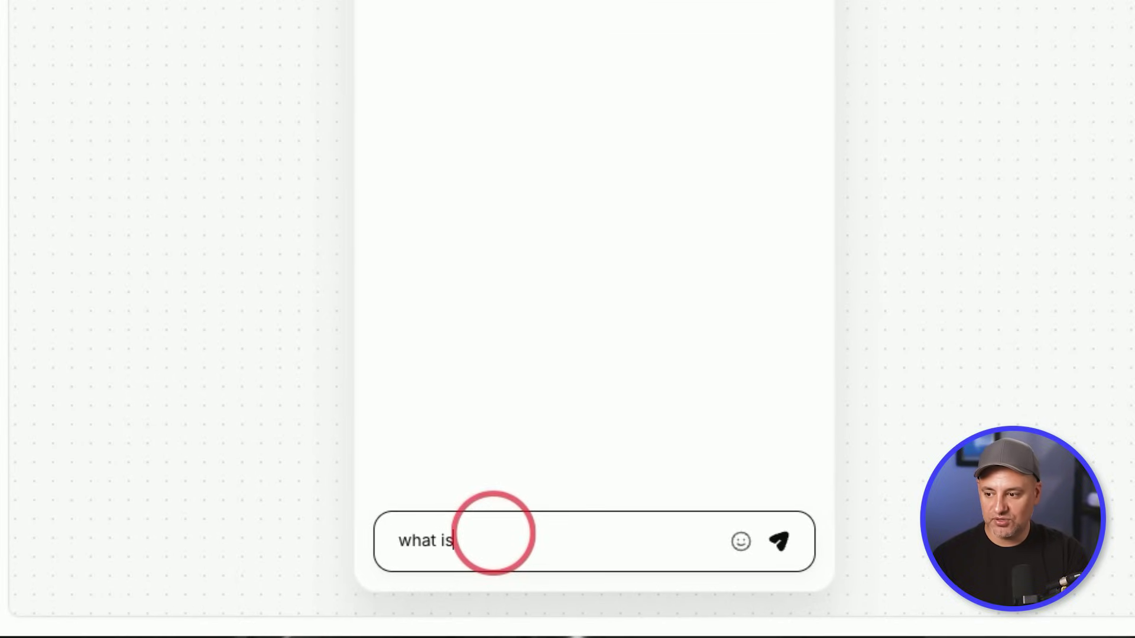
type(" your re")
type("fund policy")
key("Return")
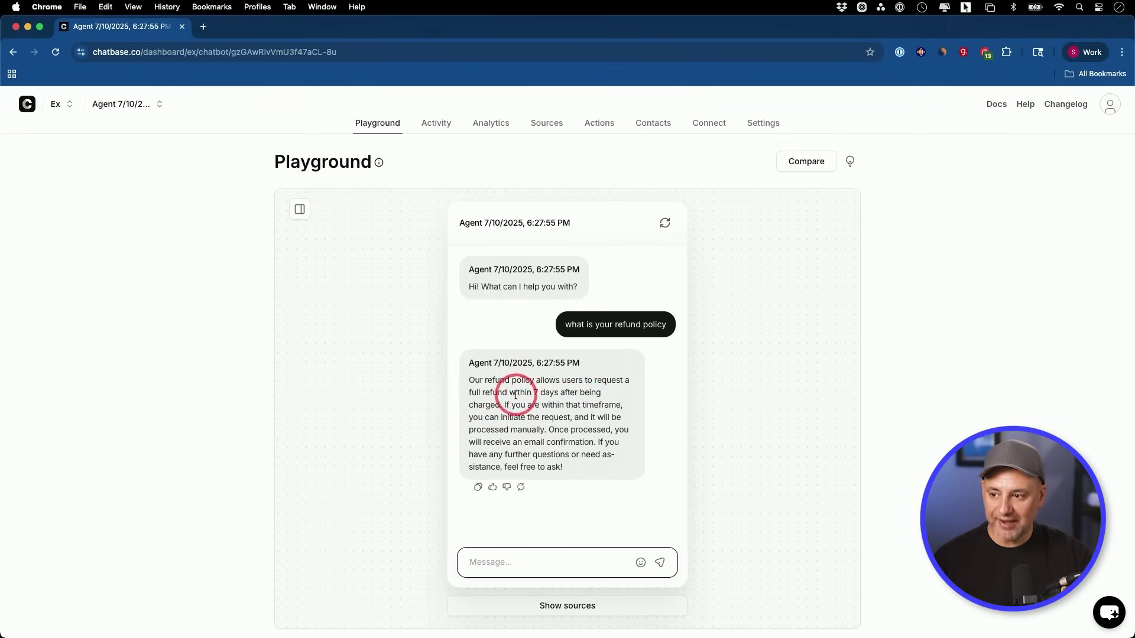
Step: Review the answer's sources, then bring up Compare with two GPT-4o Mini chats
left_click(550, 606)
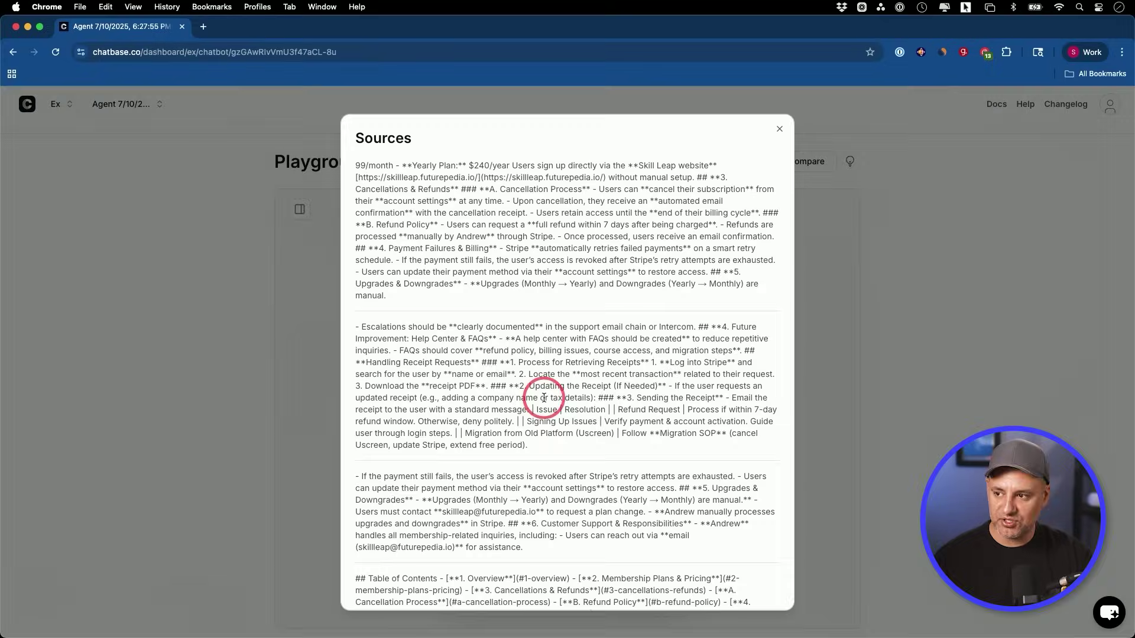
scroll(529, 389, "down", 10)
scroll(495, 305, "up", 8)
scroll(496, 305, "up", 5)
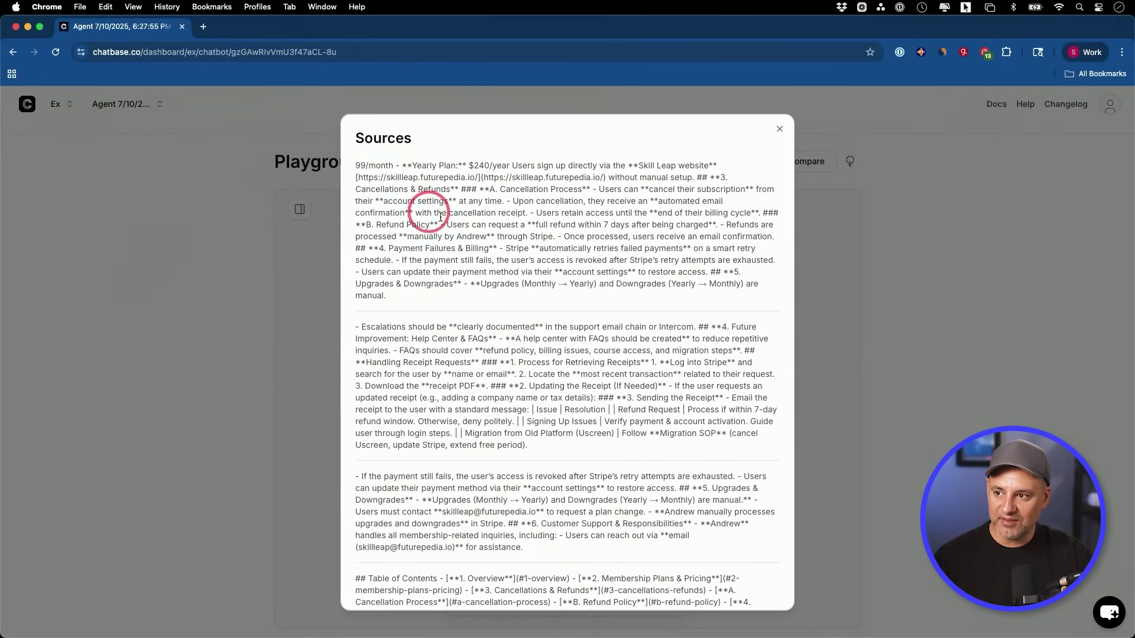
left_click(972, 276)
left_click(795, 165)
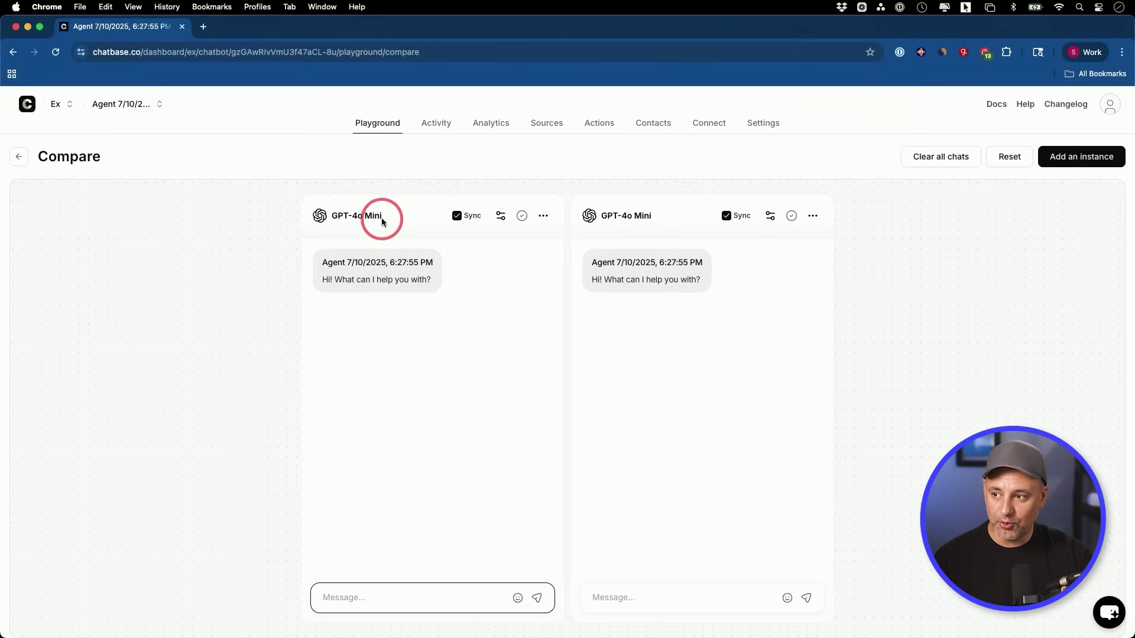
Step: Switch the right-hand comparison chat's model to o4 Mini
left_click(772, 216)
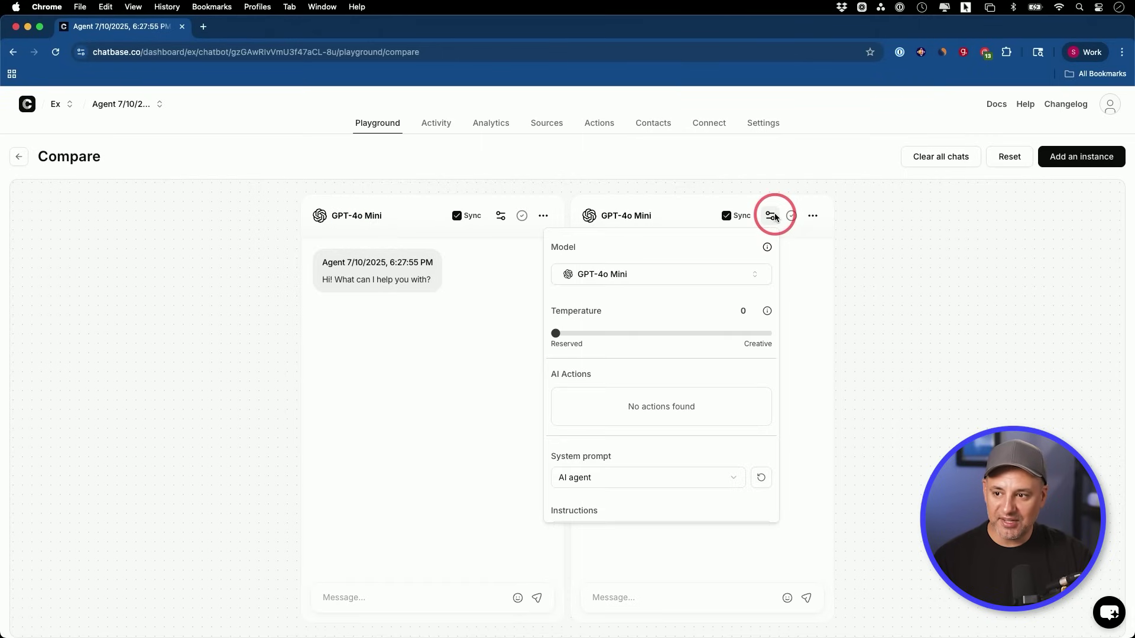
left_click(621, 276)
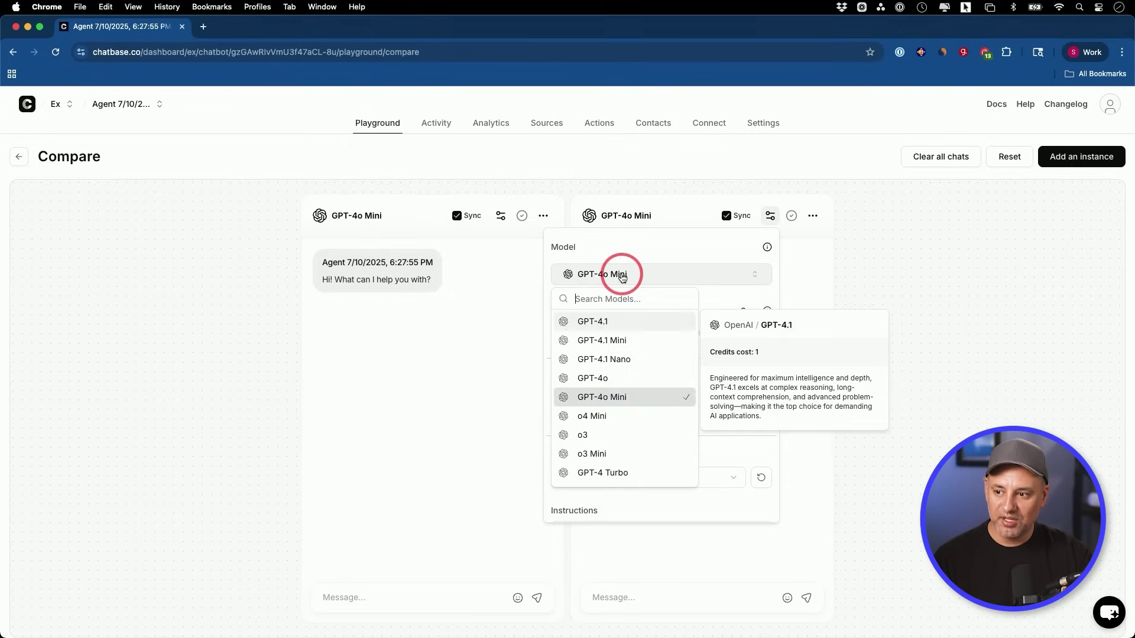
left_click(588, 417)
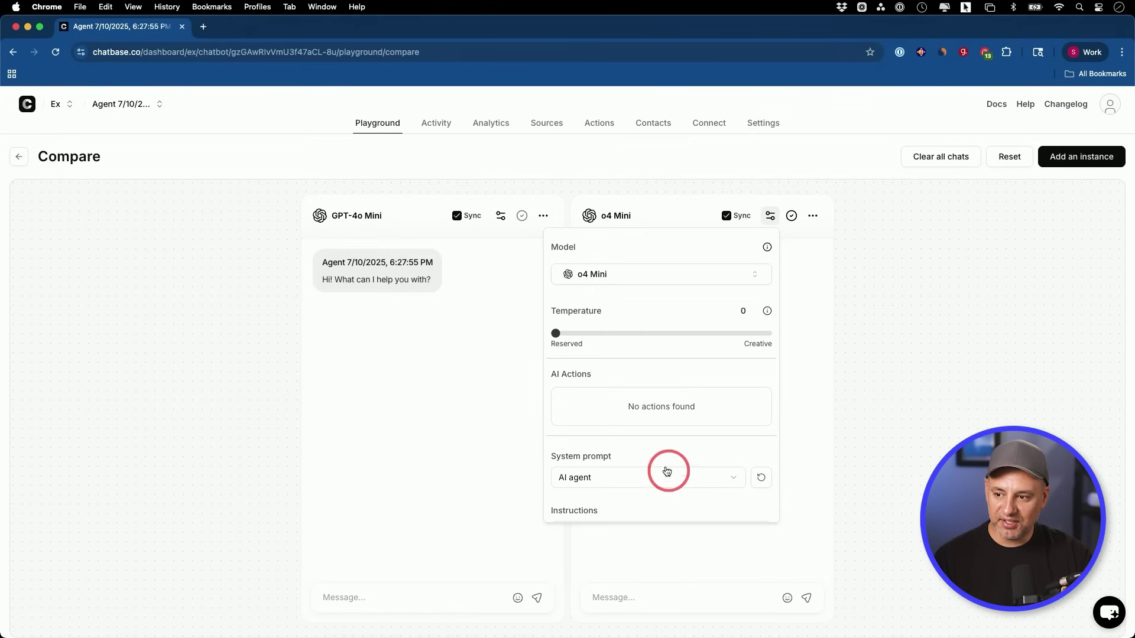
scroll(677, 478, "down", 5)
scroll(622, 427, "down", 3)
scroll(621, 431, "up", 10)
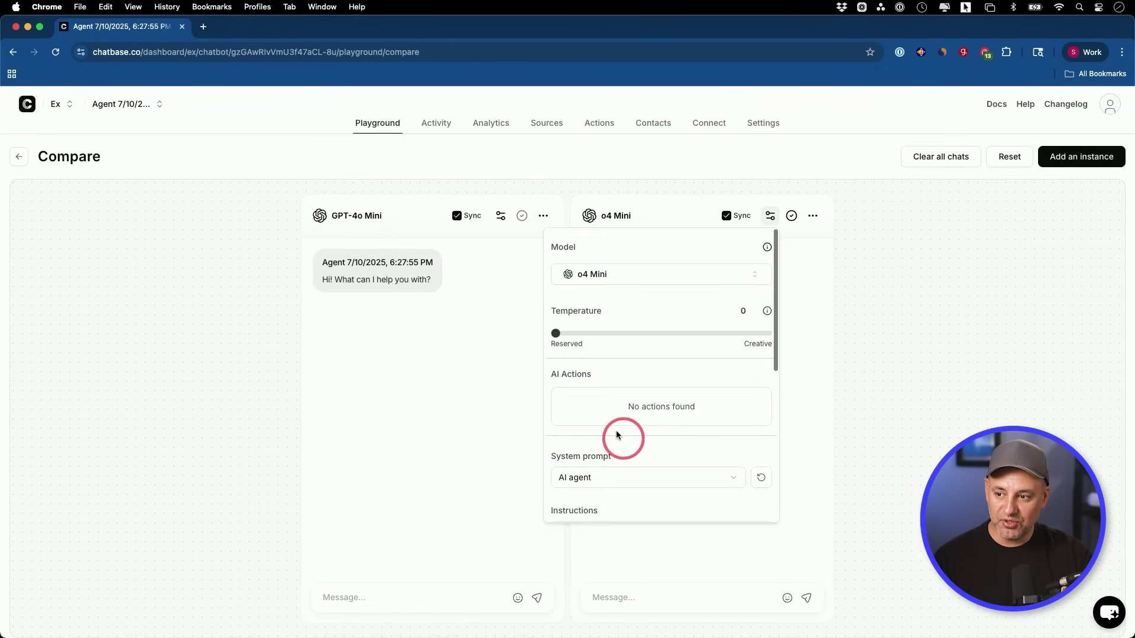
left_click(825, 392)
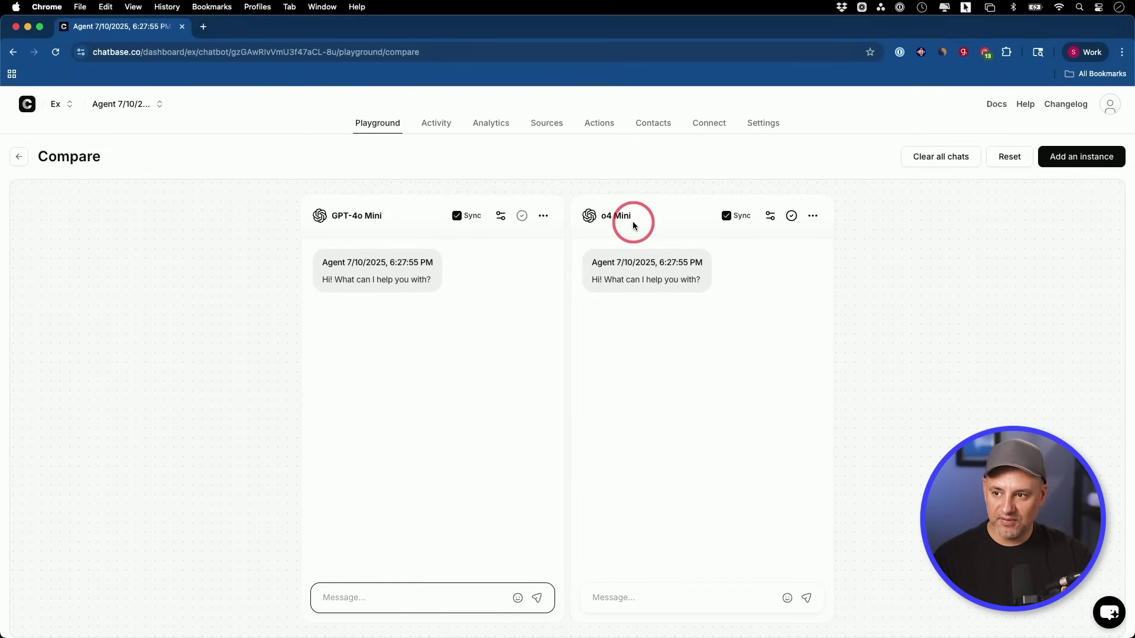
Step: Ask both chats 'what is your refund policy' and compare the GPT-4o Mini and o4 Mini replies
type("what is your refund policy")
key("Return")
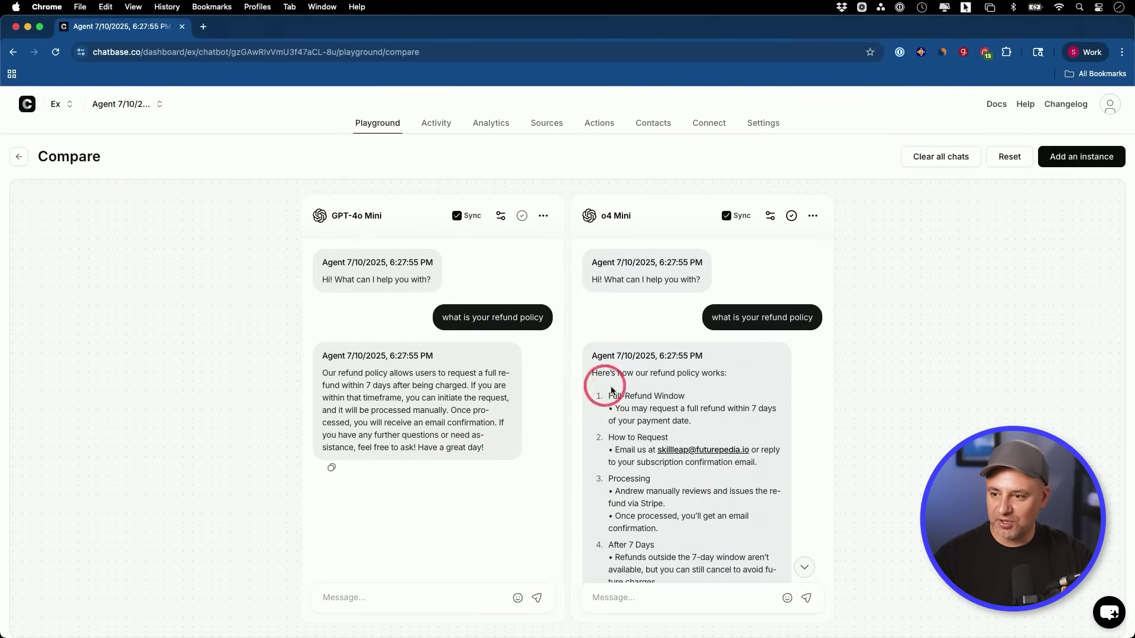
scroll(603, 385, "down", 5)
scroll(619, 392, "up", 5)
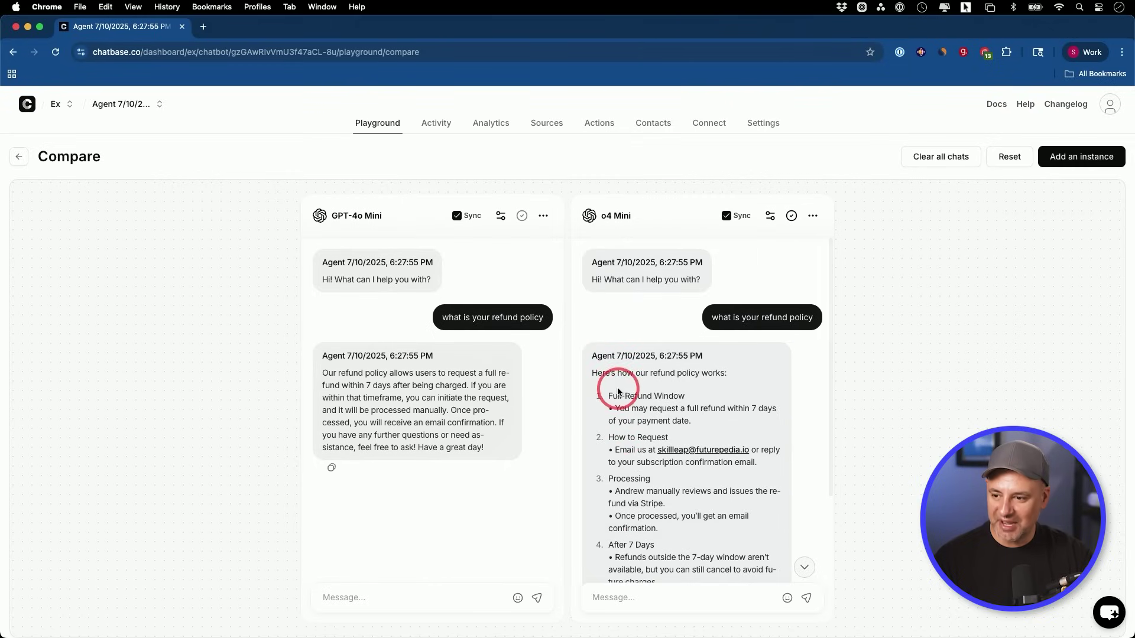
left_click_drag(324, 373, 466, 387)
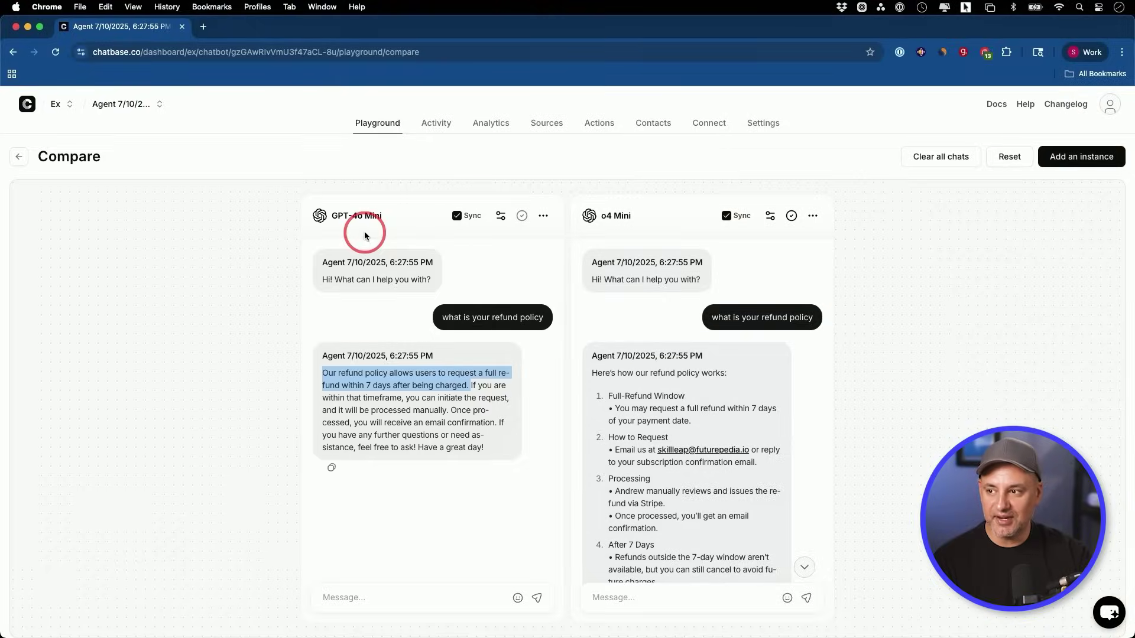
Step: Open the agent's Sources page and browse the Q&A, Website and Files source forms
left_click(379, 120)
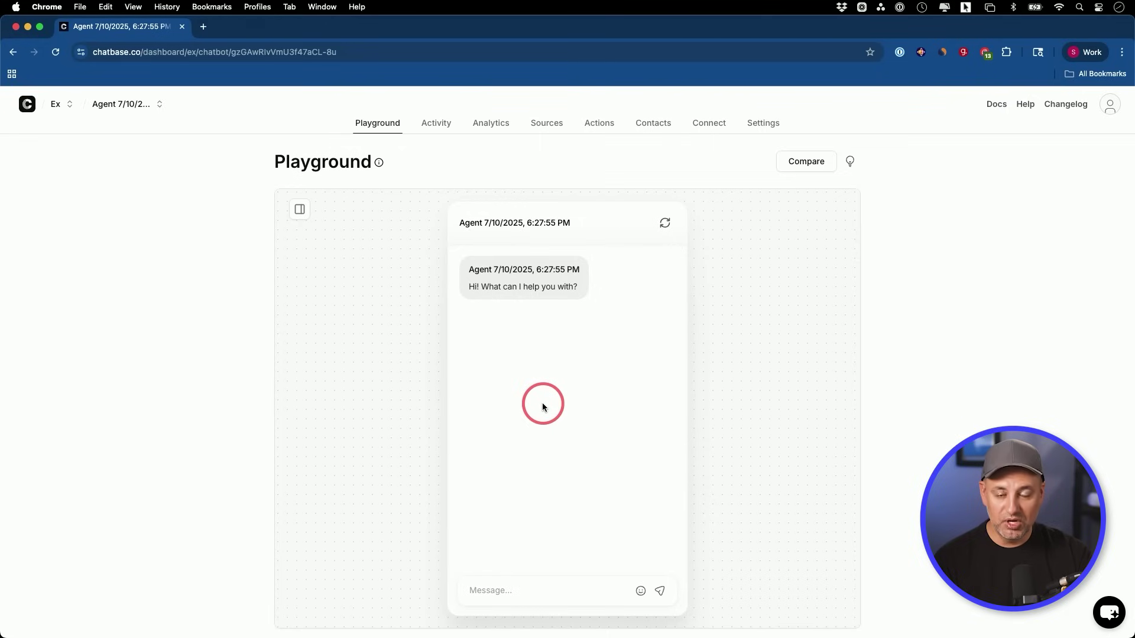
left_click(547, 122)
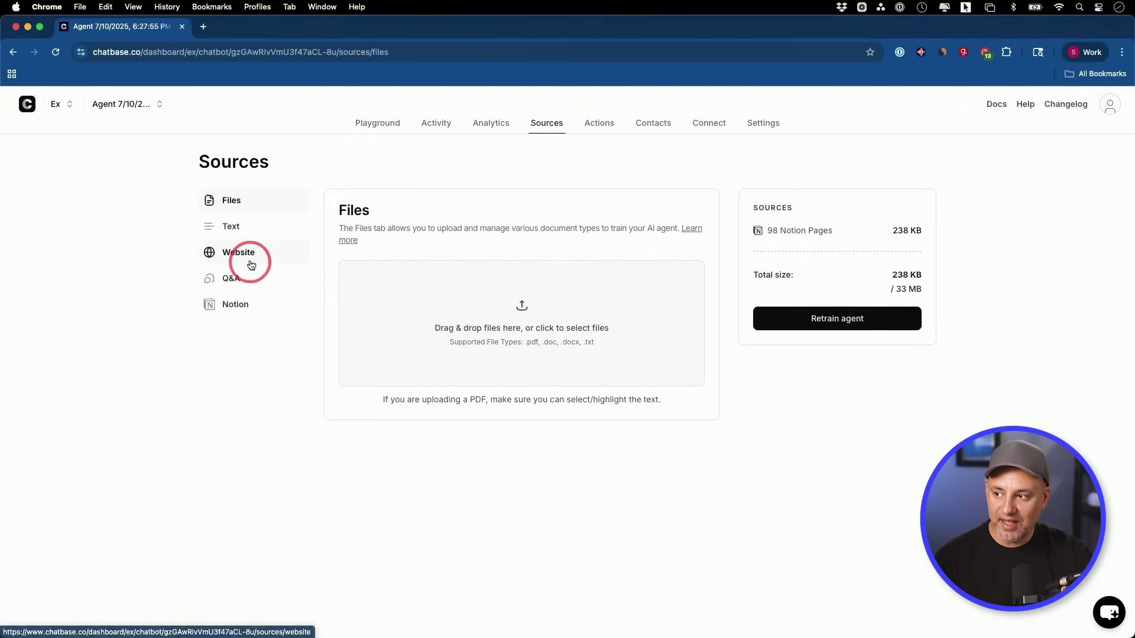
left_click(241, 289)
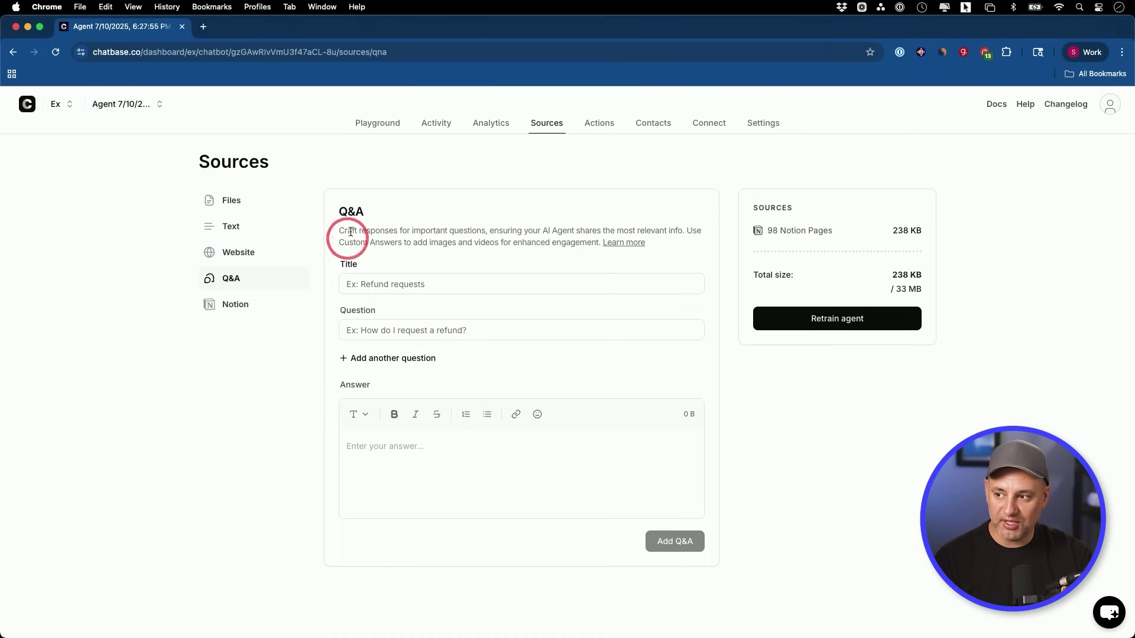
left_click_drag(338, 210, 392, 213)
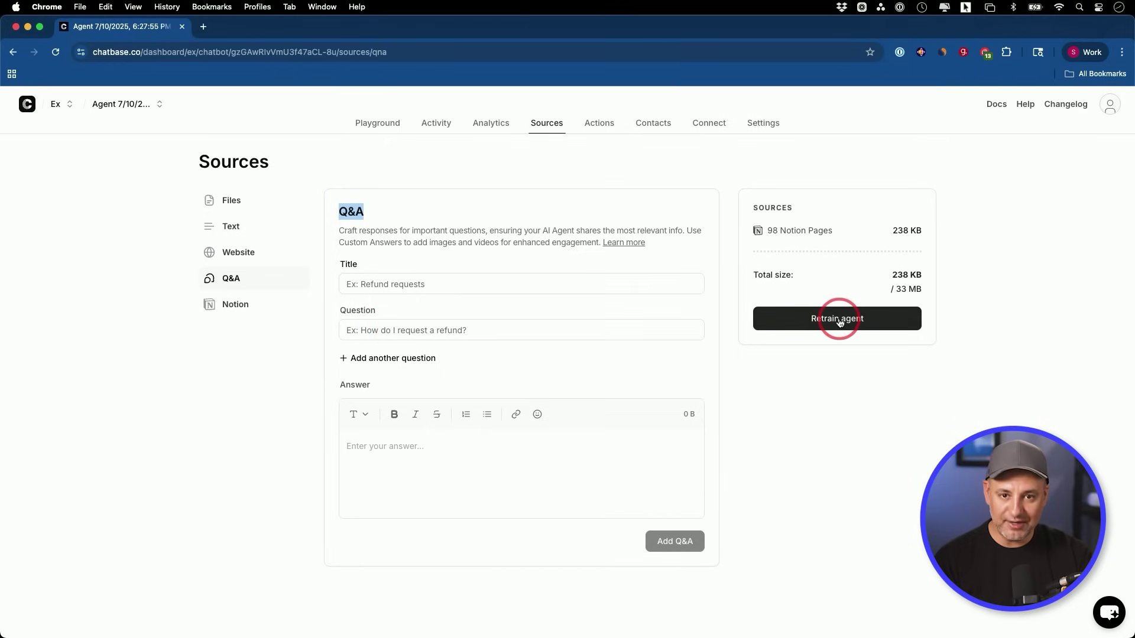
left_click(255, 259)
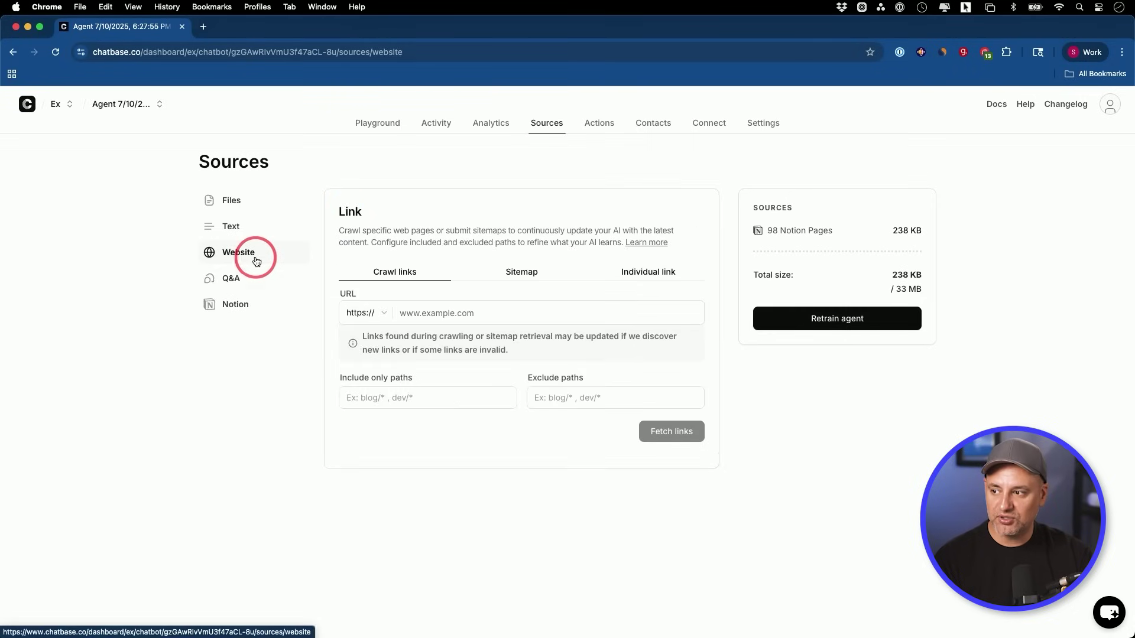
left_click(235, 199)
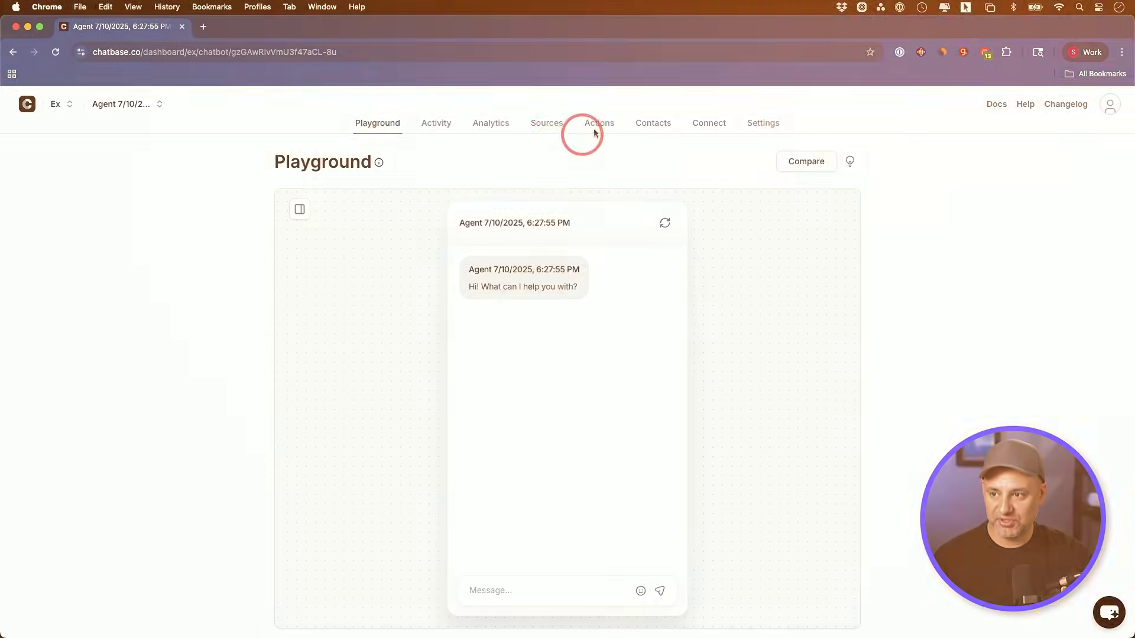
Step: Show the Actions Integrations list with Slack, Stripe, Calendly, Zendesk and Sunshine
left_click(604, 126)
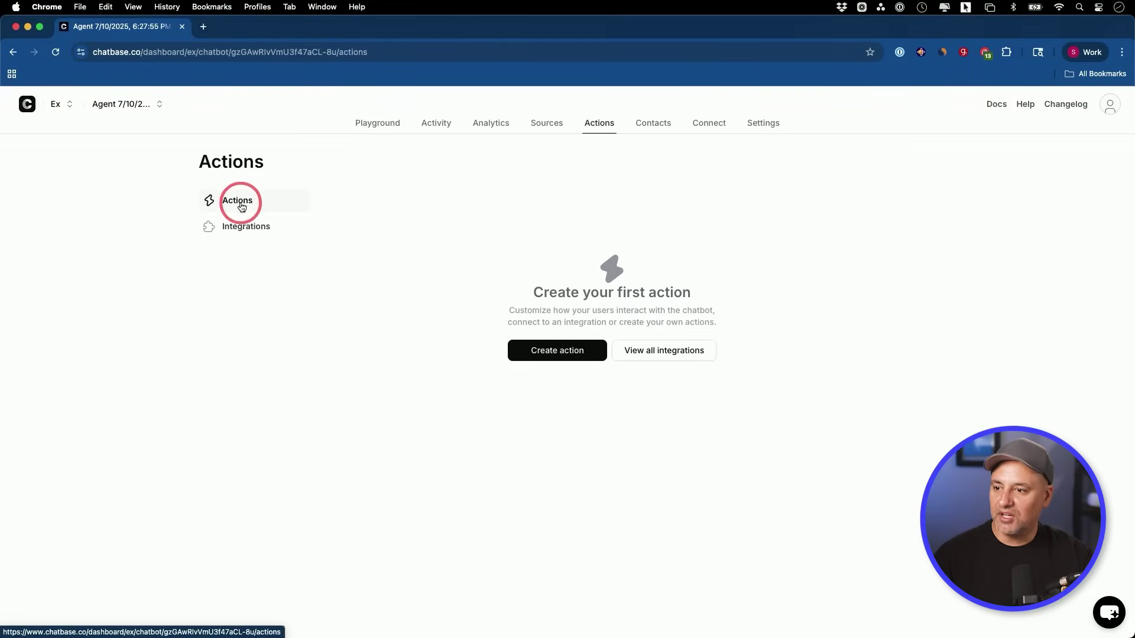
left_click(243, 228)
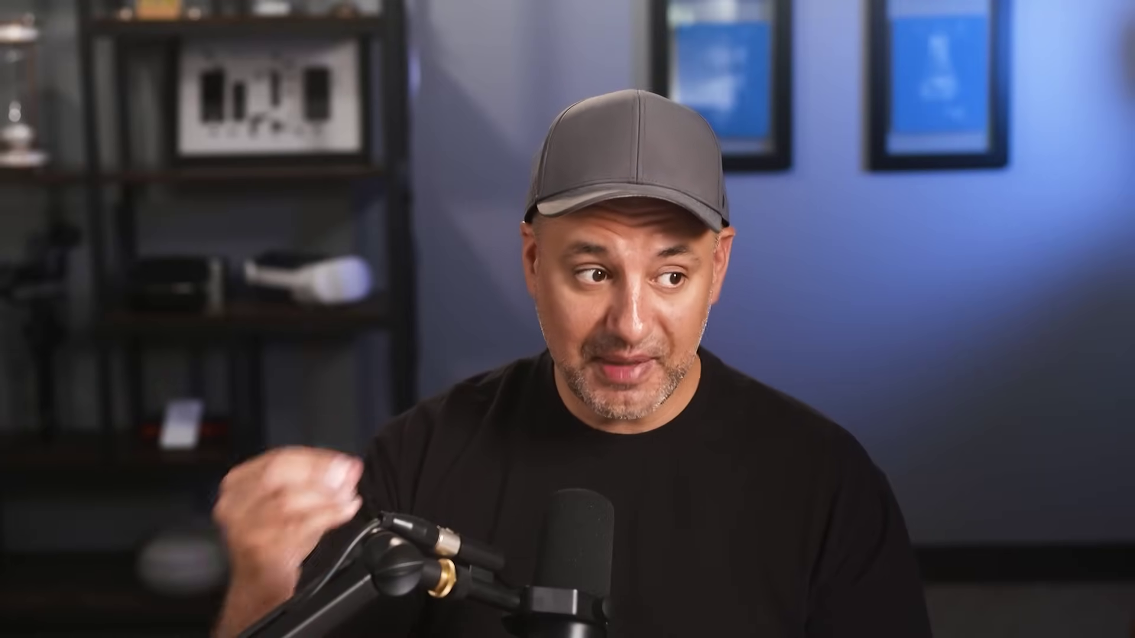
left_click(415, 297)
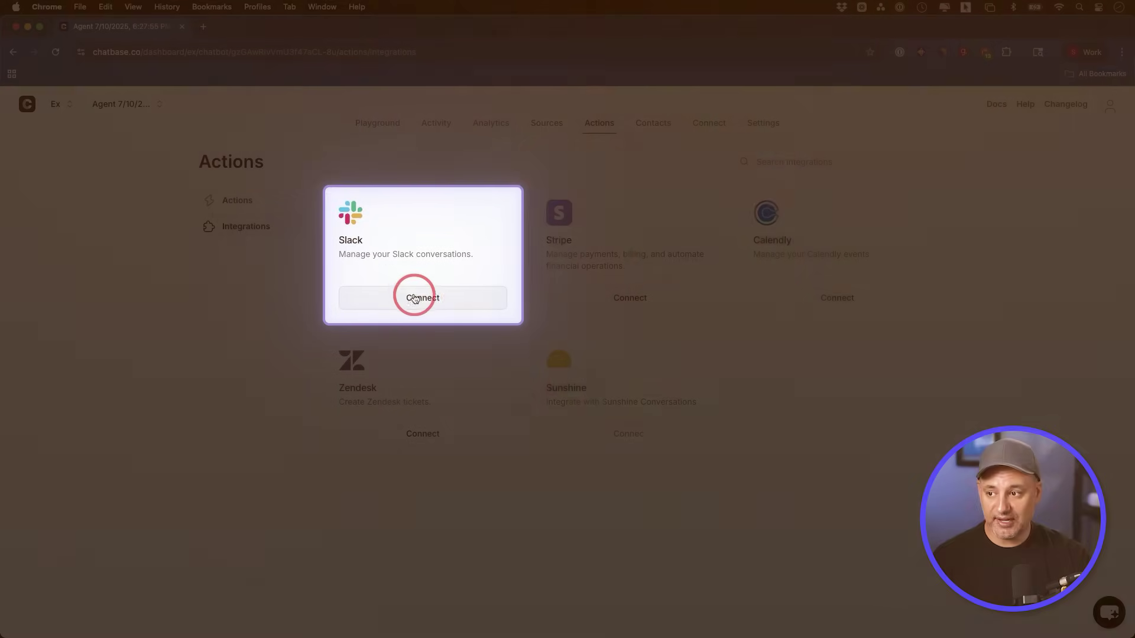
left_click(629, 304)
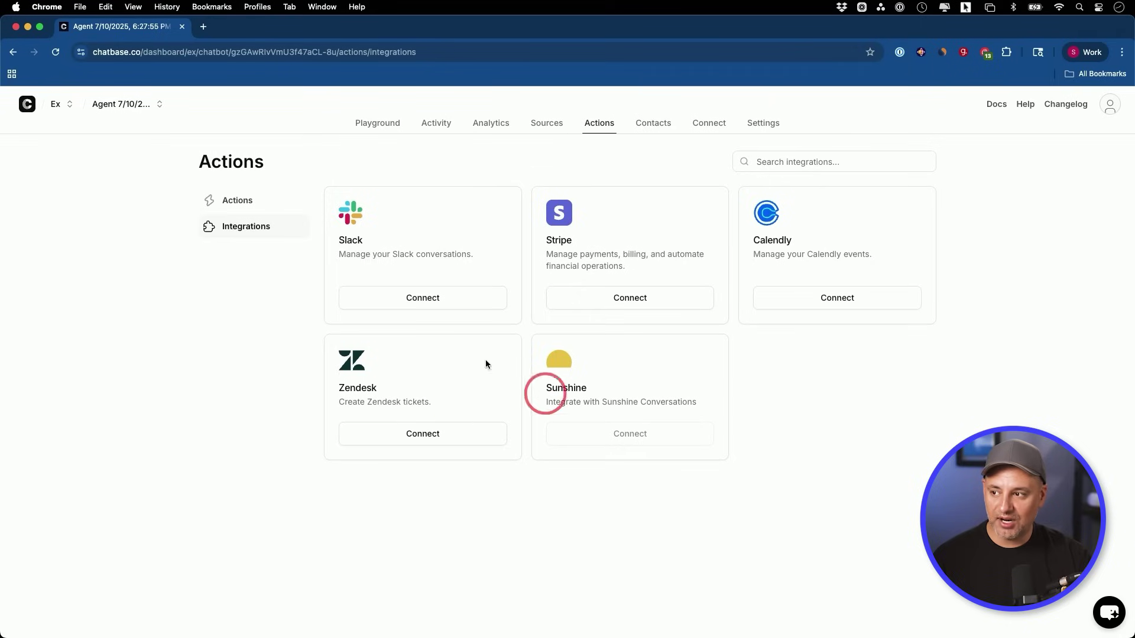
left_click(242, 200)
left_click(543, 352)
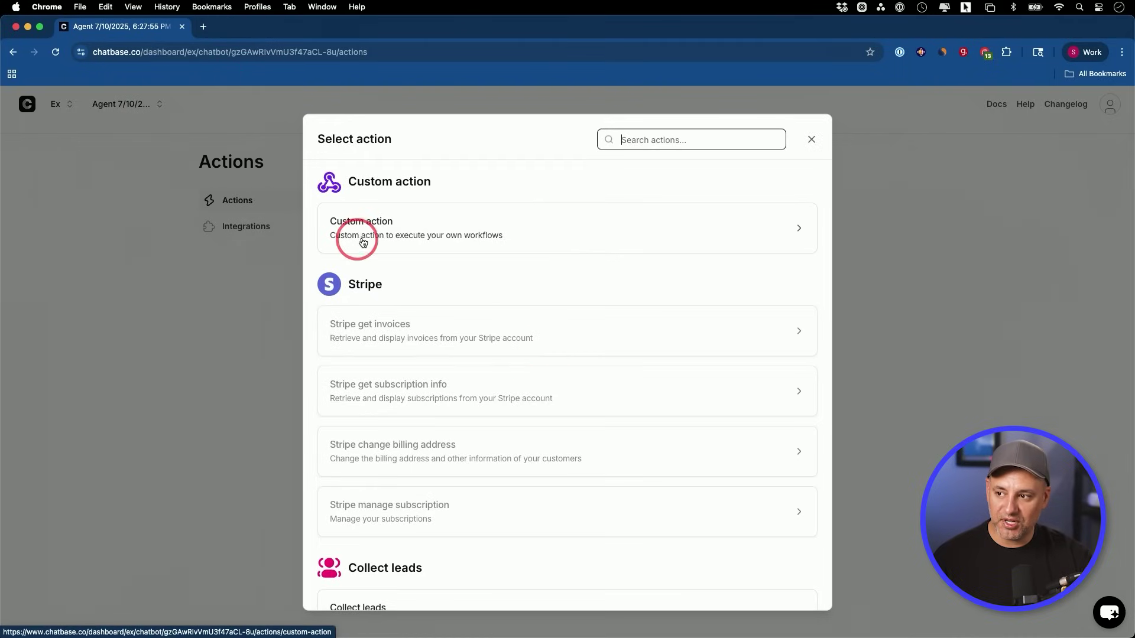
left_click(410, 234)
scroll(448, 279, "down", 3)
scroll(449, 210, "up", 3)
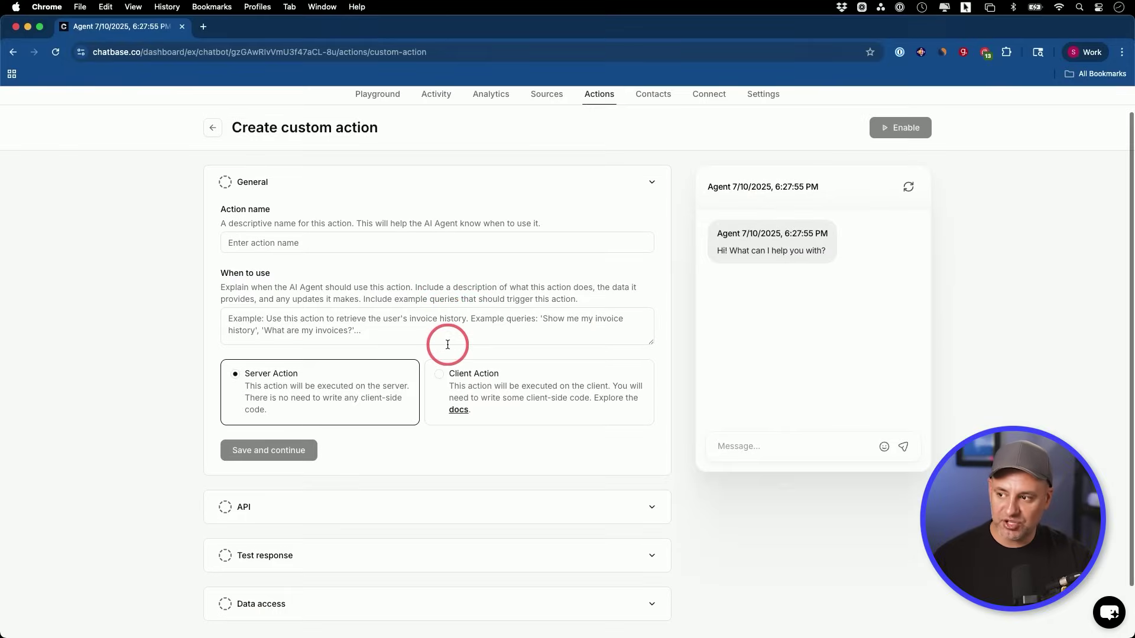
scroll(393, 317, "down", 3)
left_click(602, 443)
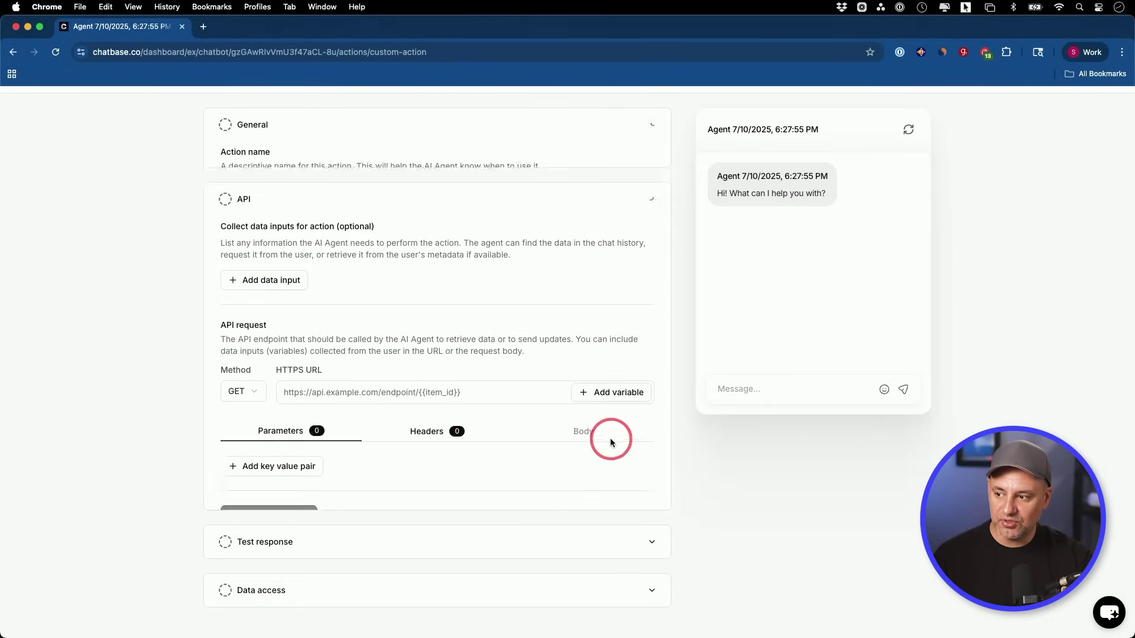
scroll(428, 383, "down", 2)
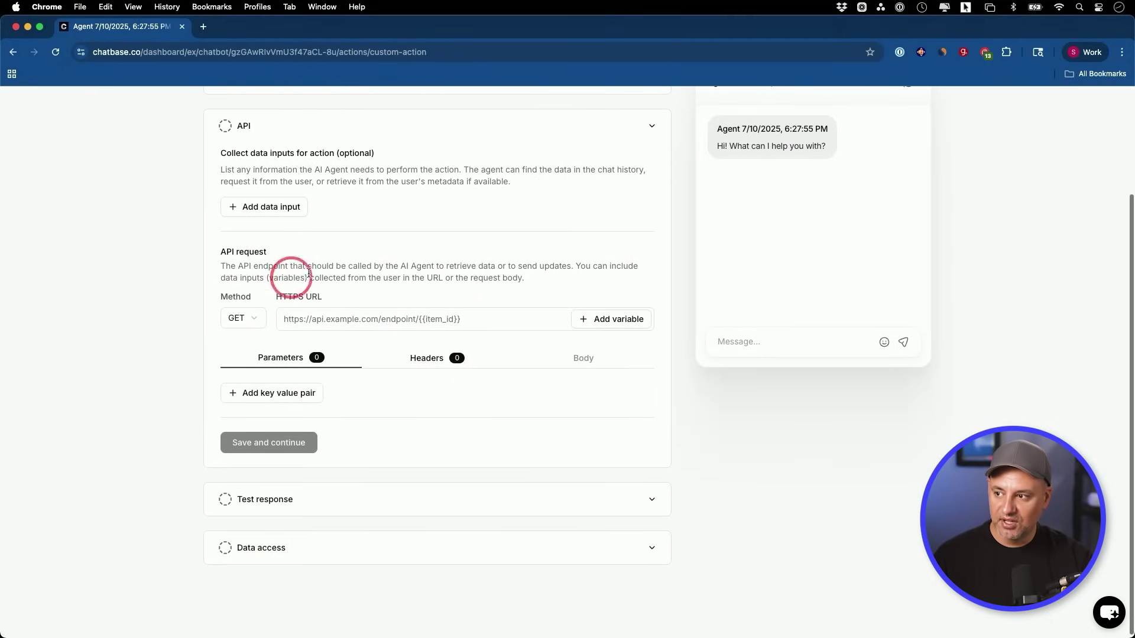
scroll(462, 335, "up", 1)
scroll(462, 335, "up", 2)
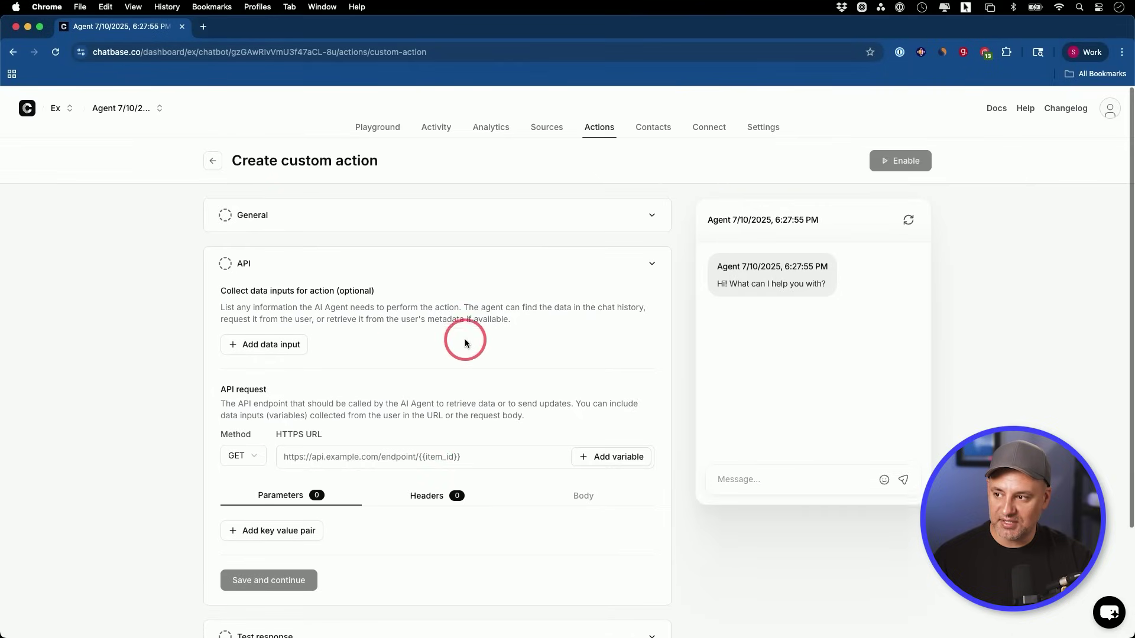
left_click(592, 123)
Step: Connect Calendly to the agent and check its card's options menu without disconnecting
left_click(257, 227)
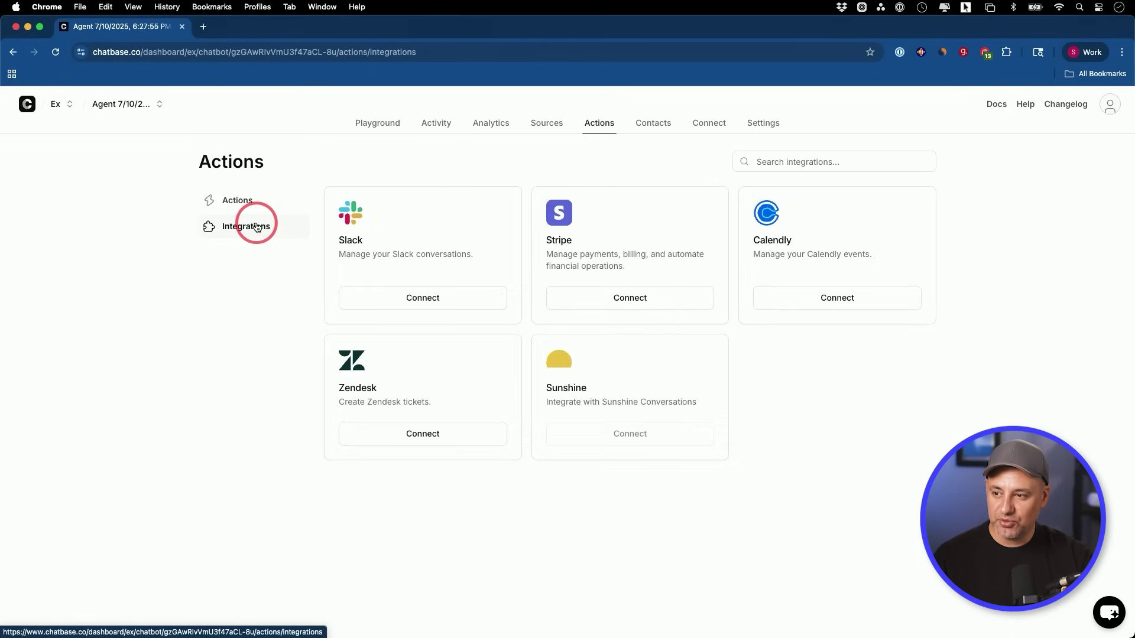
left_click(805, 299)
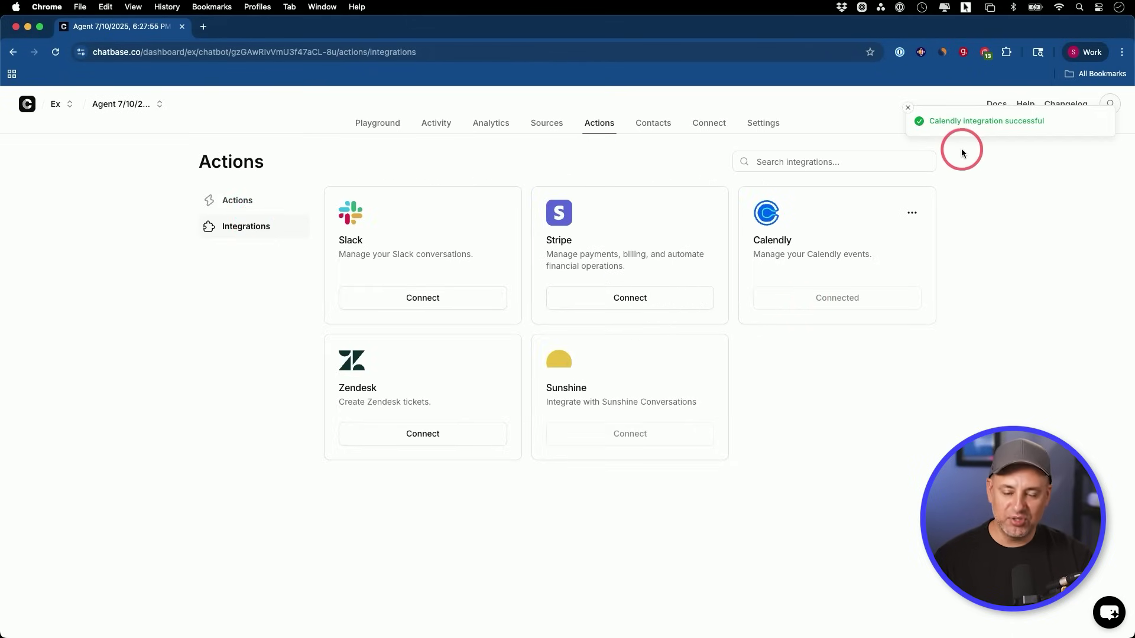
left_click(912, 214)
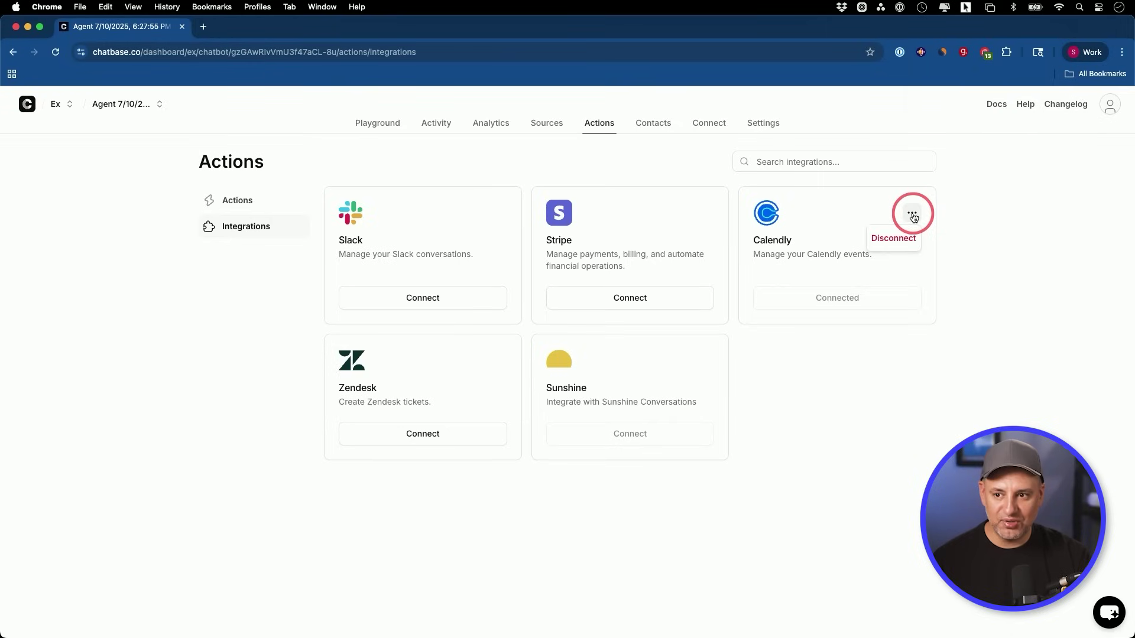
left_click(777, 248)
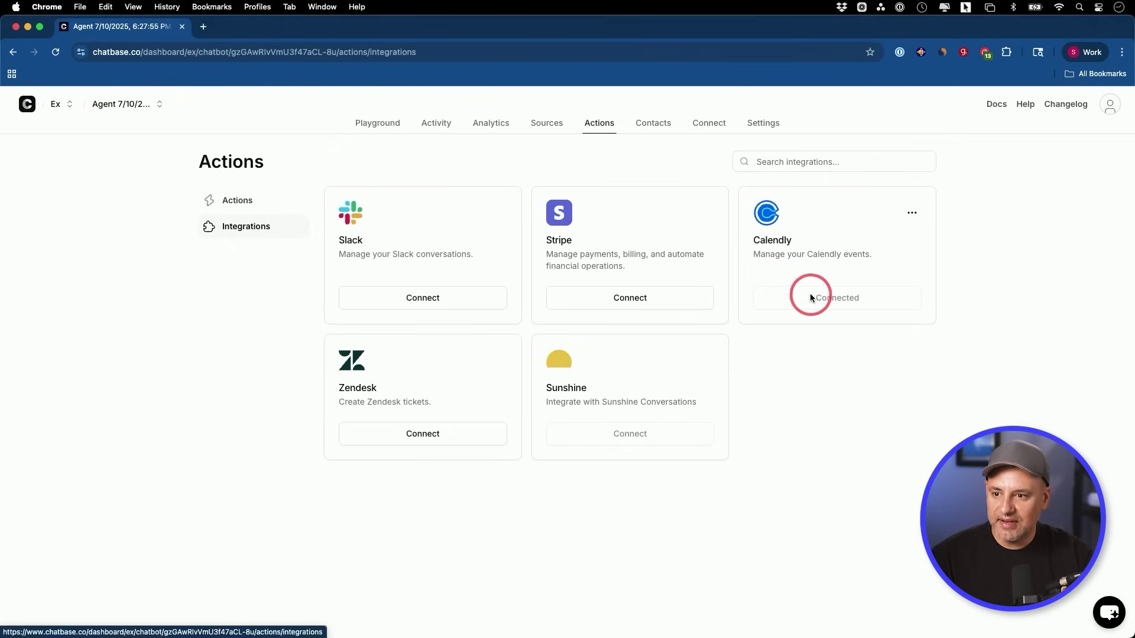
Step: Create a Calendly get available slots action for the Skill Leap Meeting event
left_click(237, 202)
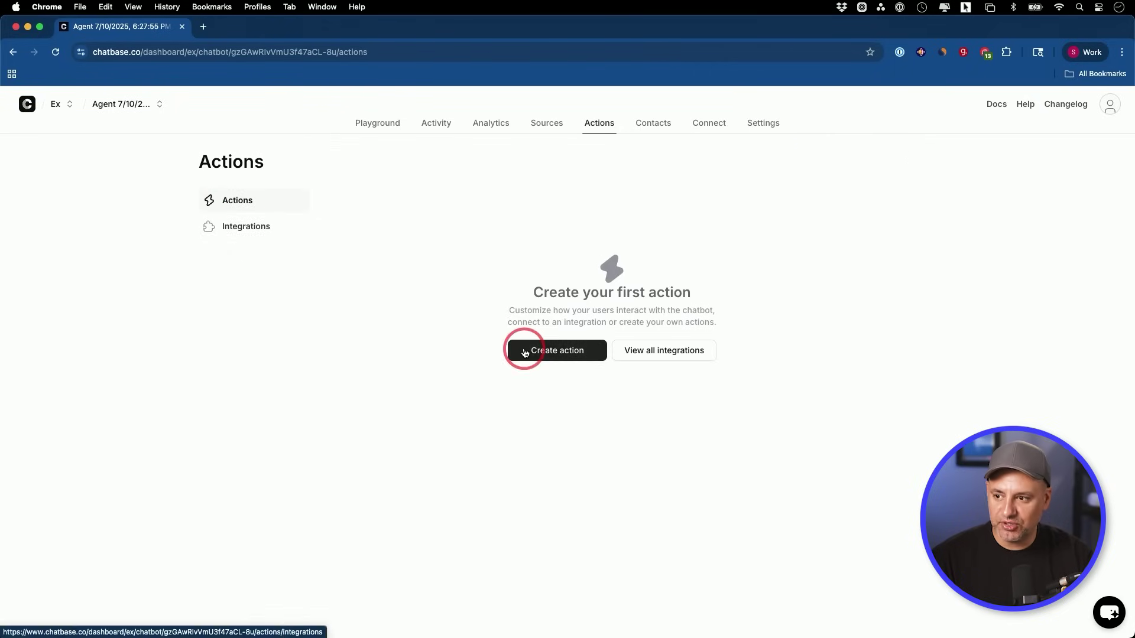
left_click(536, 357)
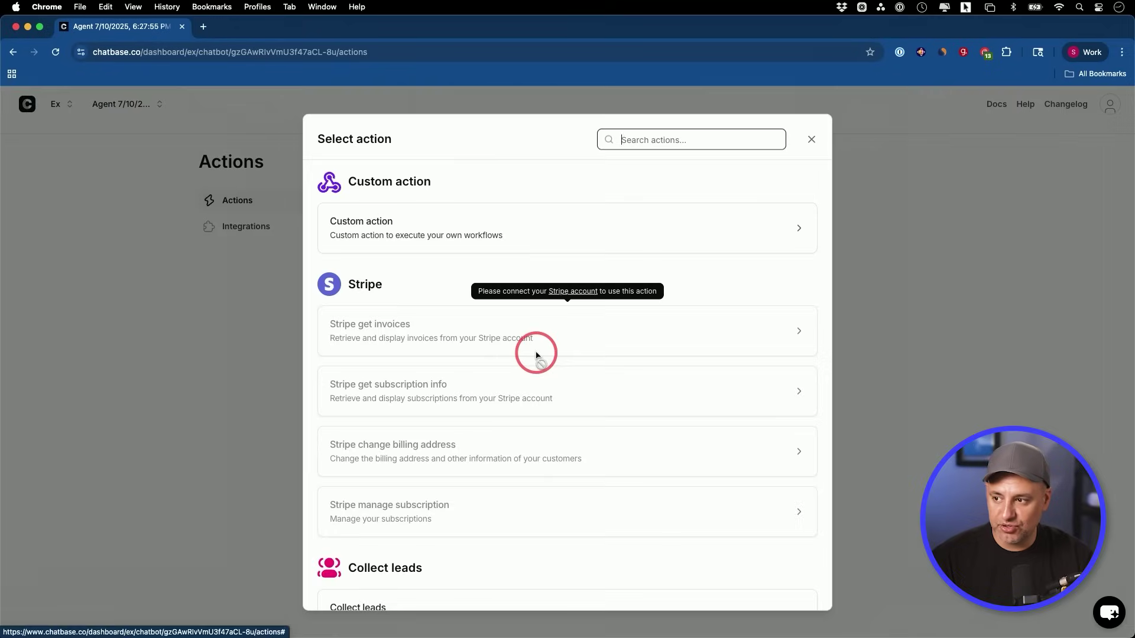
scroll(559, 359, "down", 3)
scroll(558, 362, "down", 7)
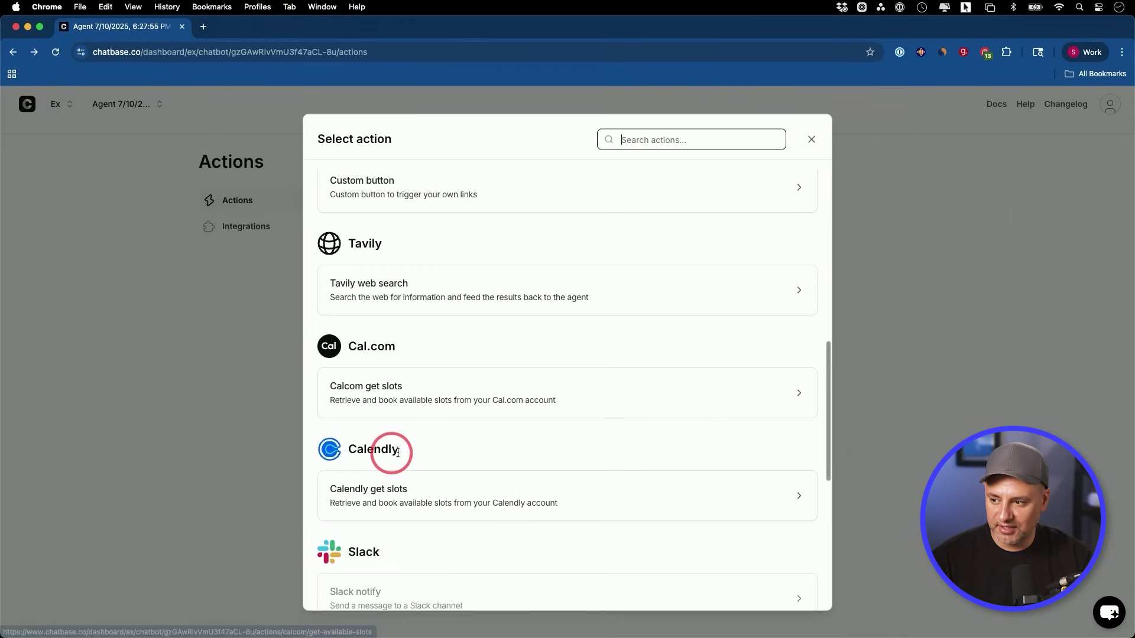
scroll(414, 459, "down", 2)
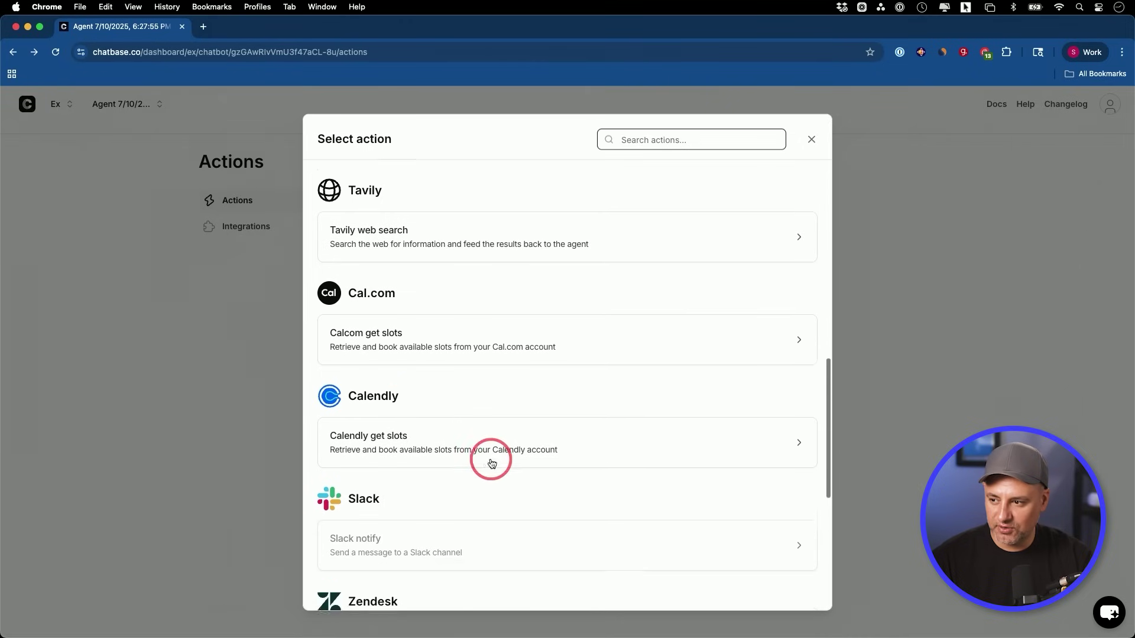
left_click(480, 430)
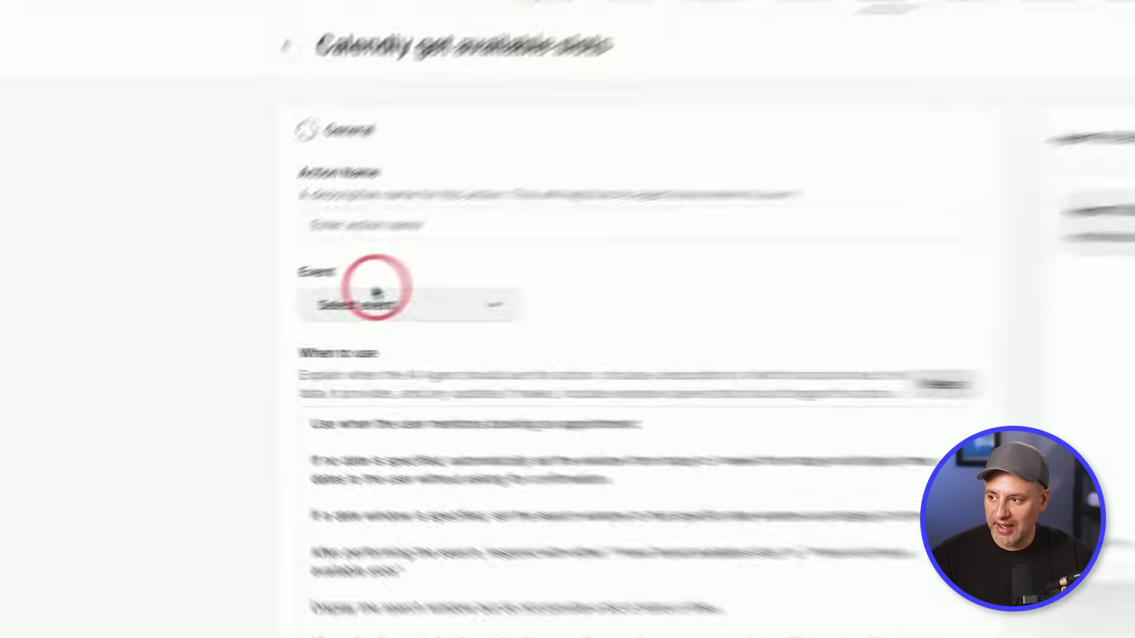
left_click(266, 322)
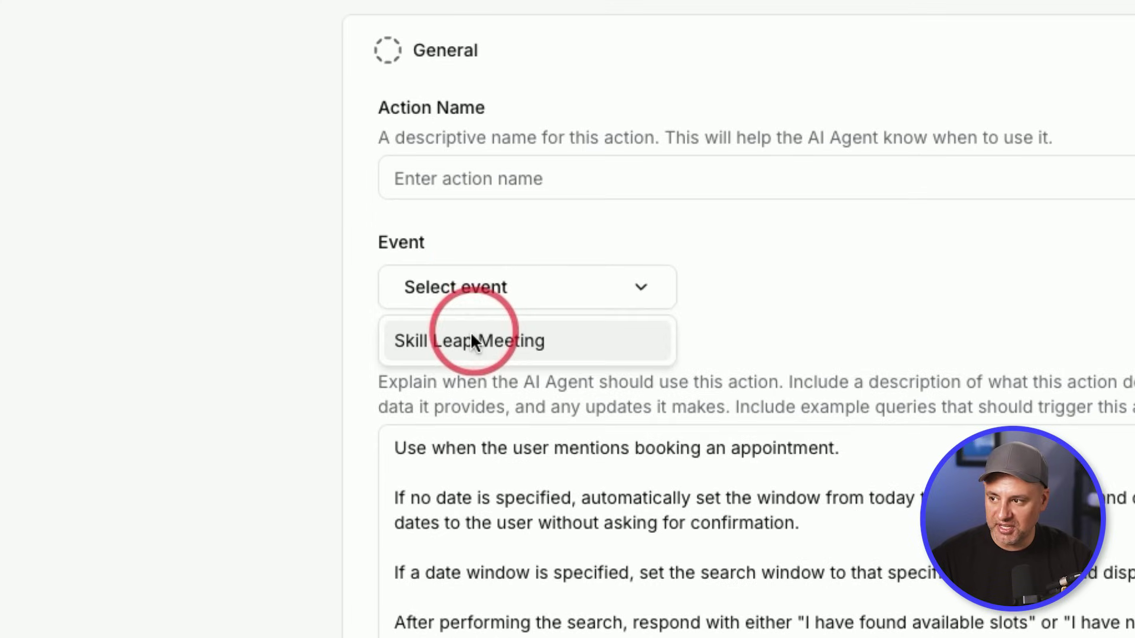
left_click(511, 344)
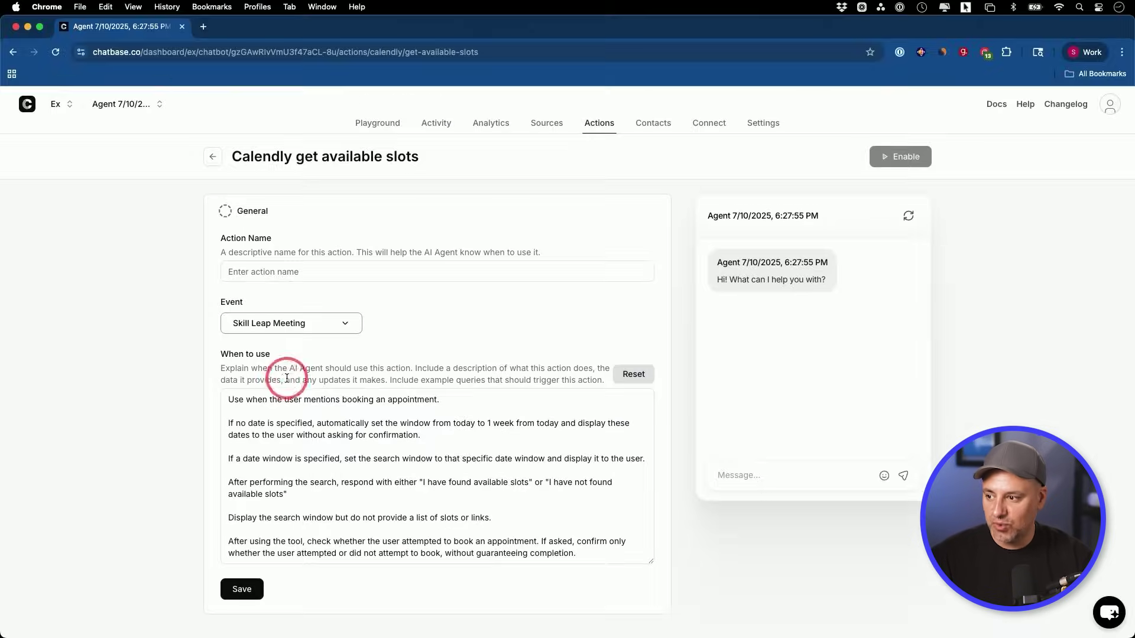
Step: Review the When to use instructions, then save the book_a_meeting action and enable it
scroll(286, 373, "down", 2)
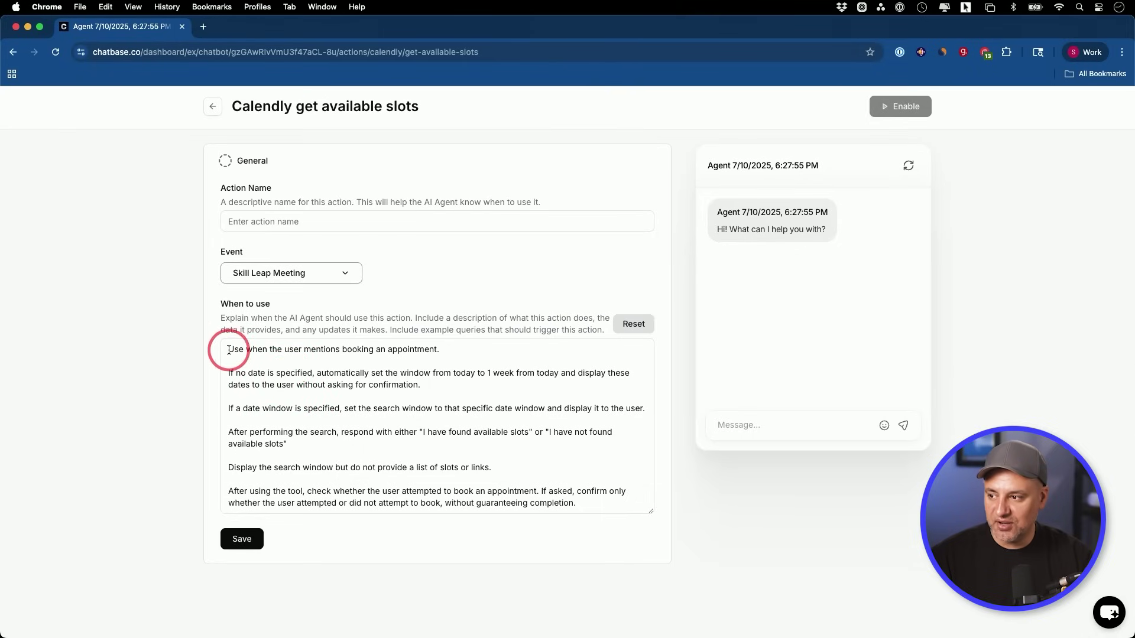
left_click_drag(229, 350, 577, 500)
left_click(582, 500)
left_click(236, 361)
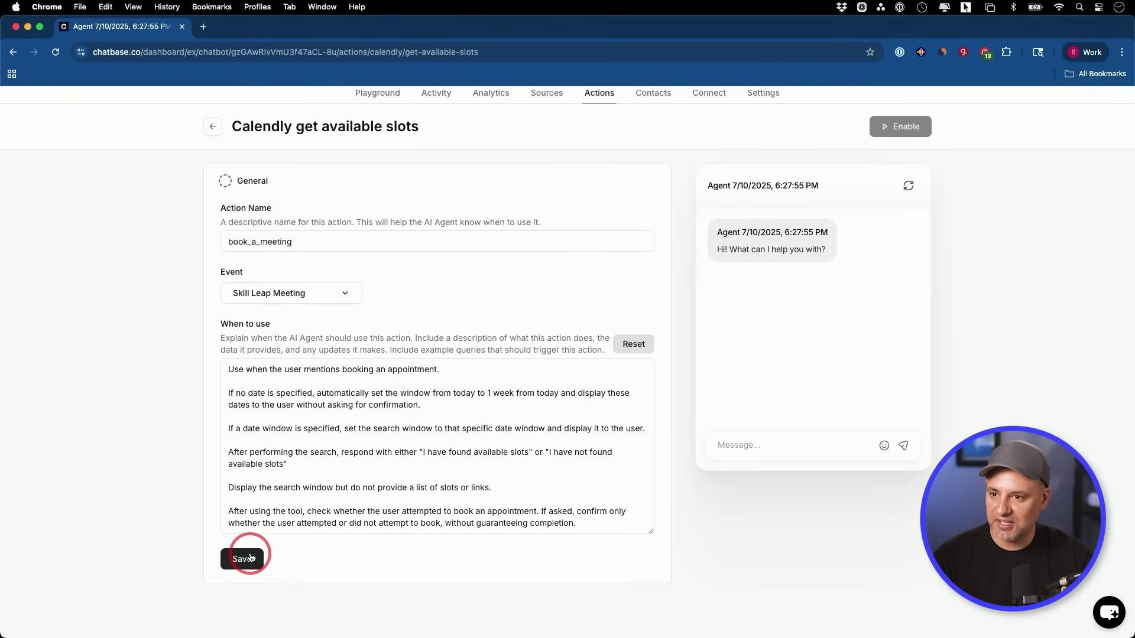
left_click(900, 128)
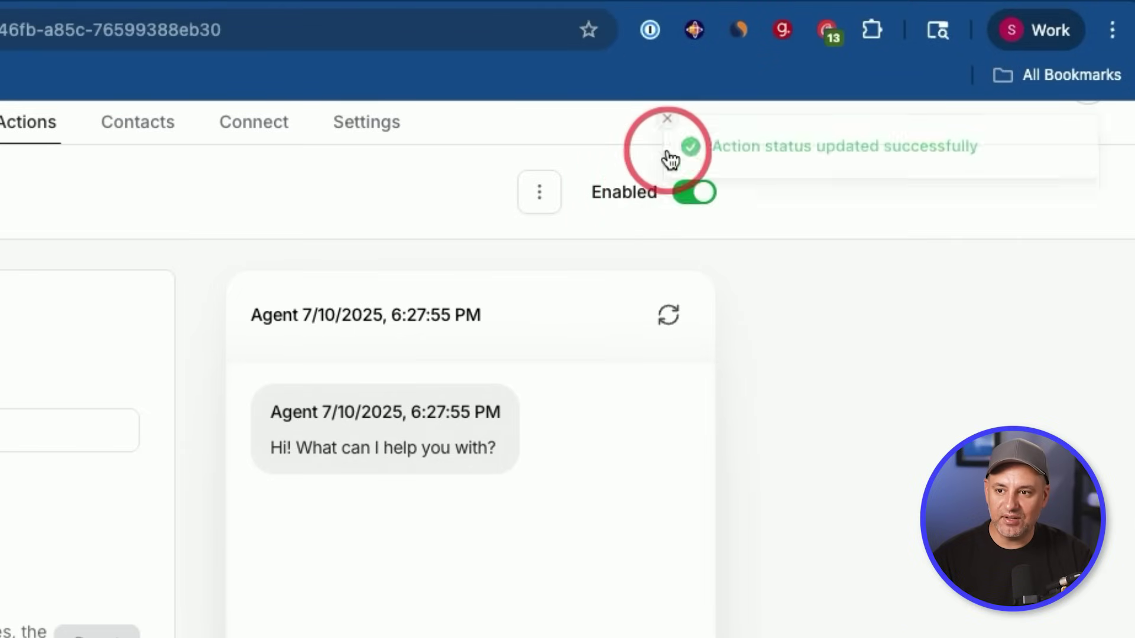
left_click(667, 151)
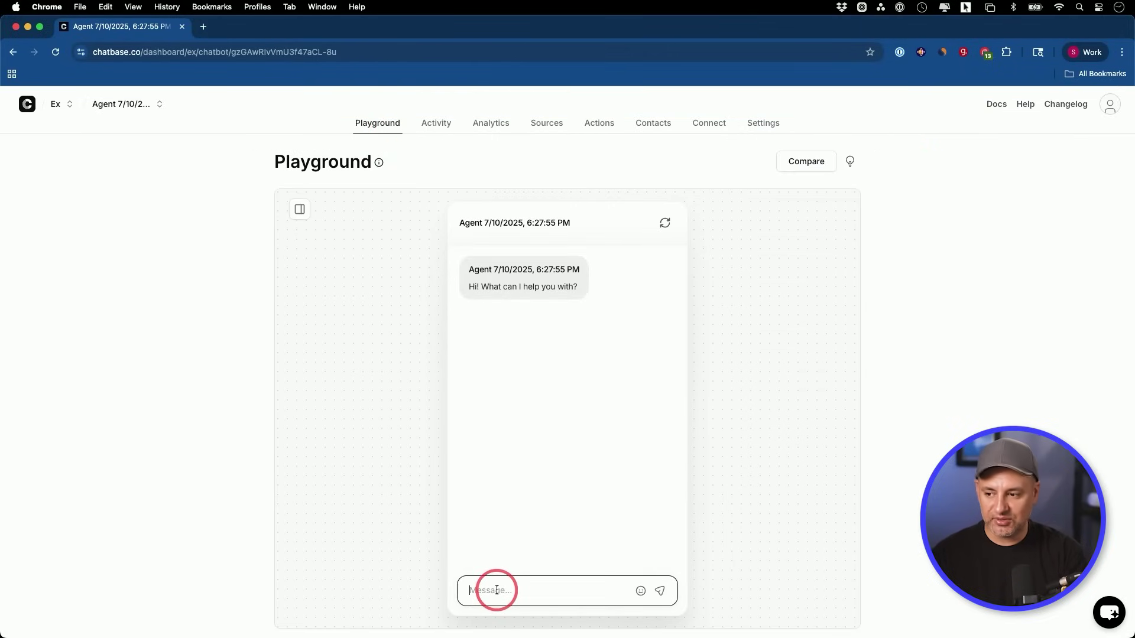
Step: Ask the agent to book an appointment next Wednesday and pick the 12:30 slot on July 16
type("book an appointment")
key("Return")
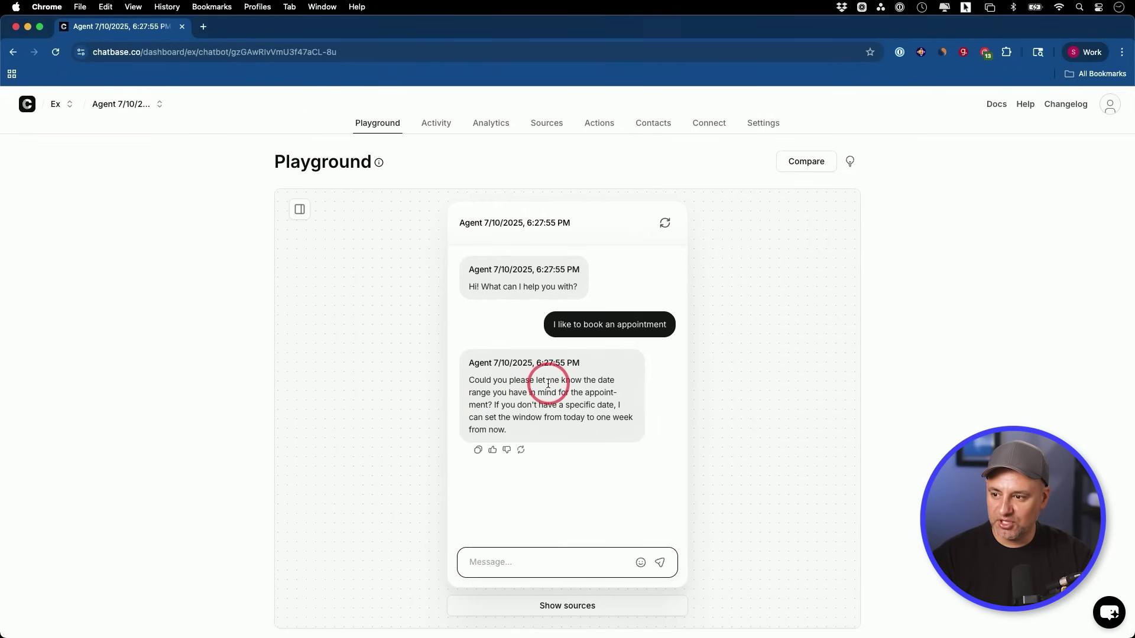
left_click(593, 559)
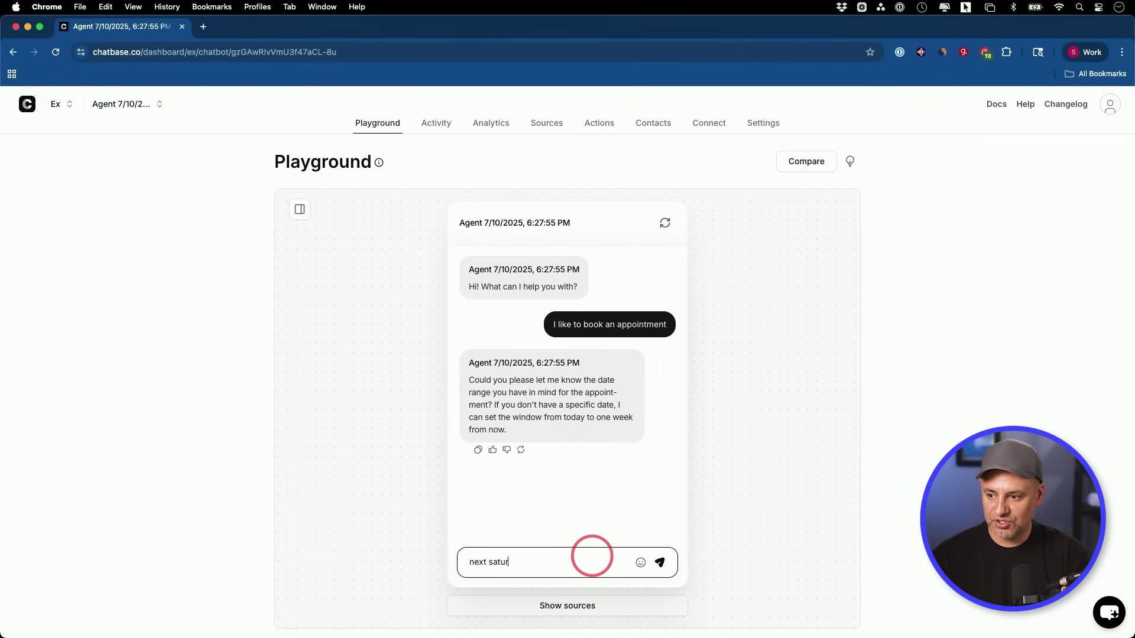
key("Return")
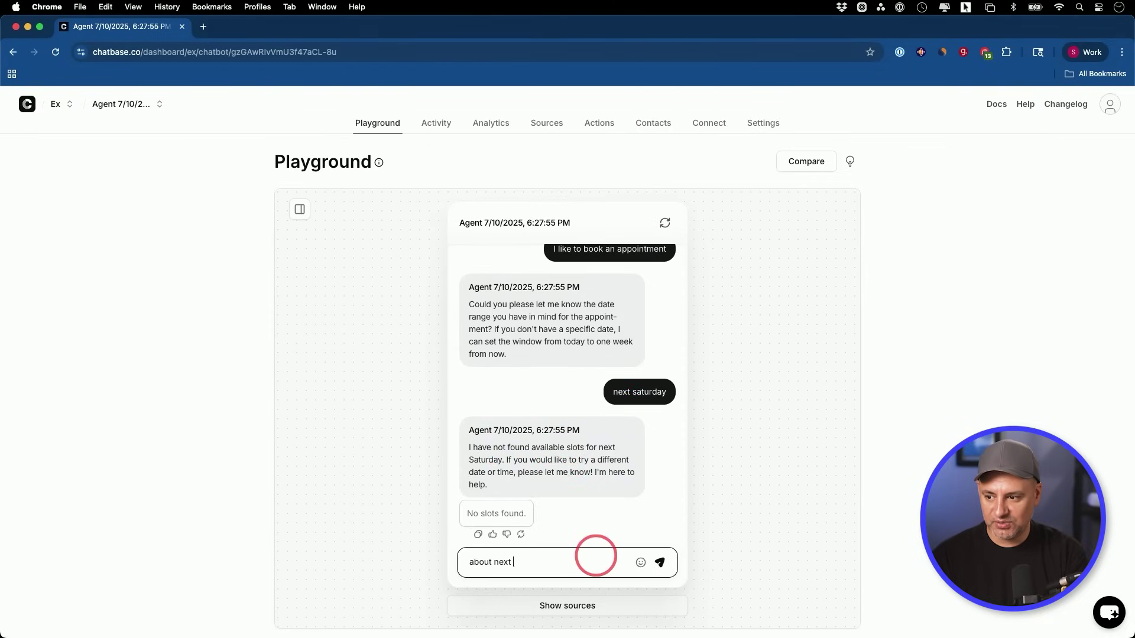
key("Return")
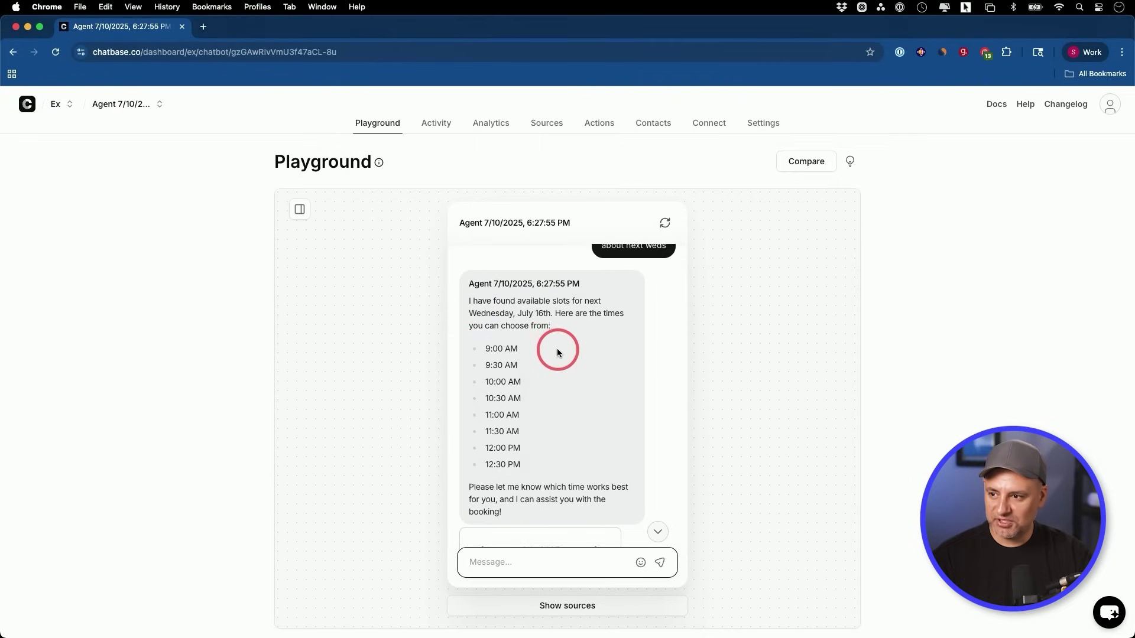
left_click(540, 456)
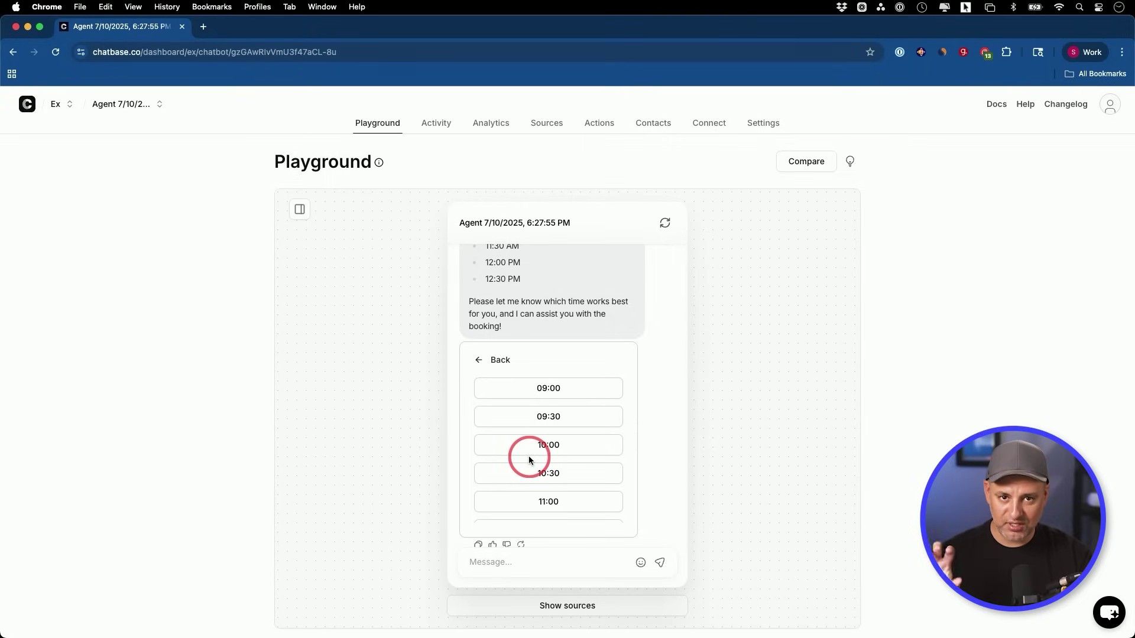
scroll(535, 458, "down", 3)
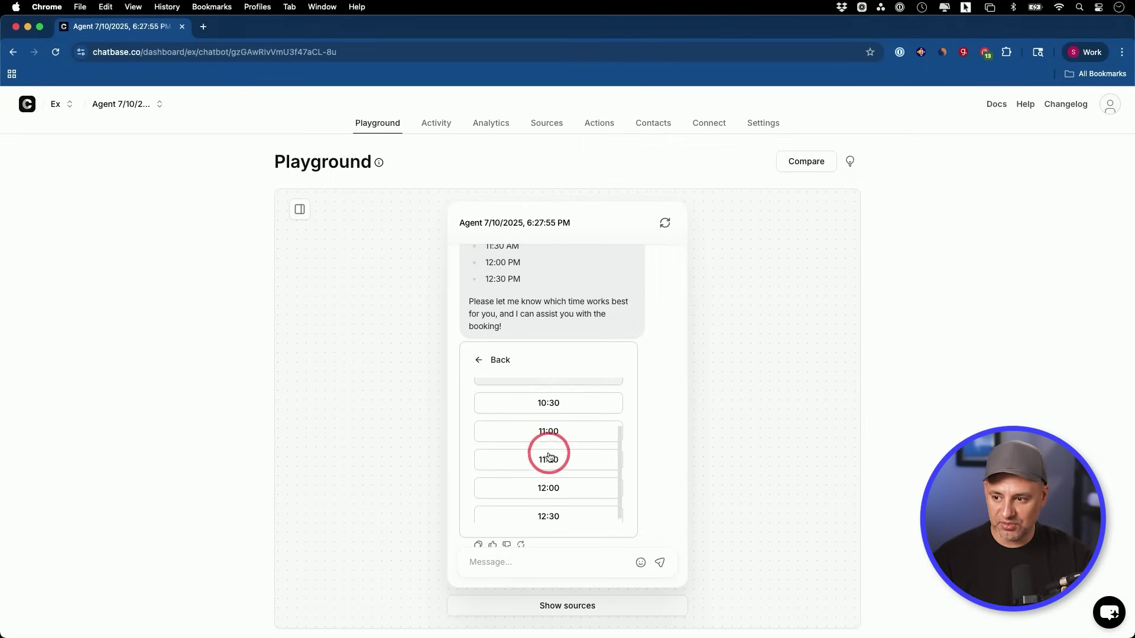
left_click(548, 512)
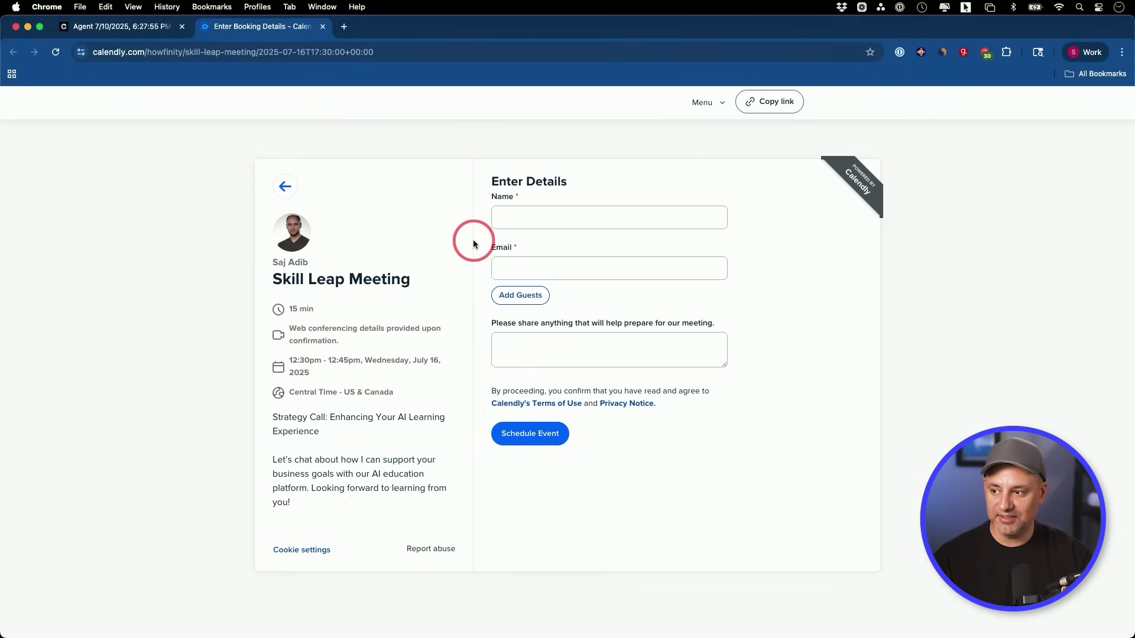
Step: Close the Calendly booking tab to return to the Chatbase chat logs
key("super+w")
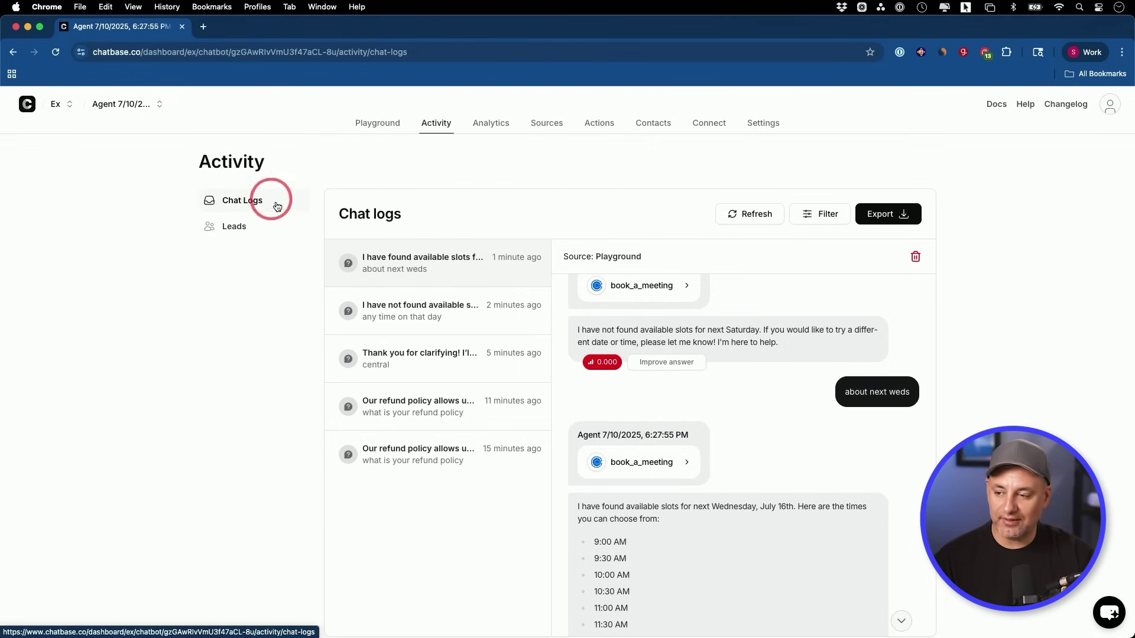
Step: Review the activity chat logs, then open Analytics showing 0 chats for Jul 03 – Jul 09, 2025
scroll(603, 362, "up", 1)
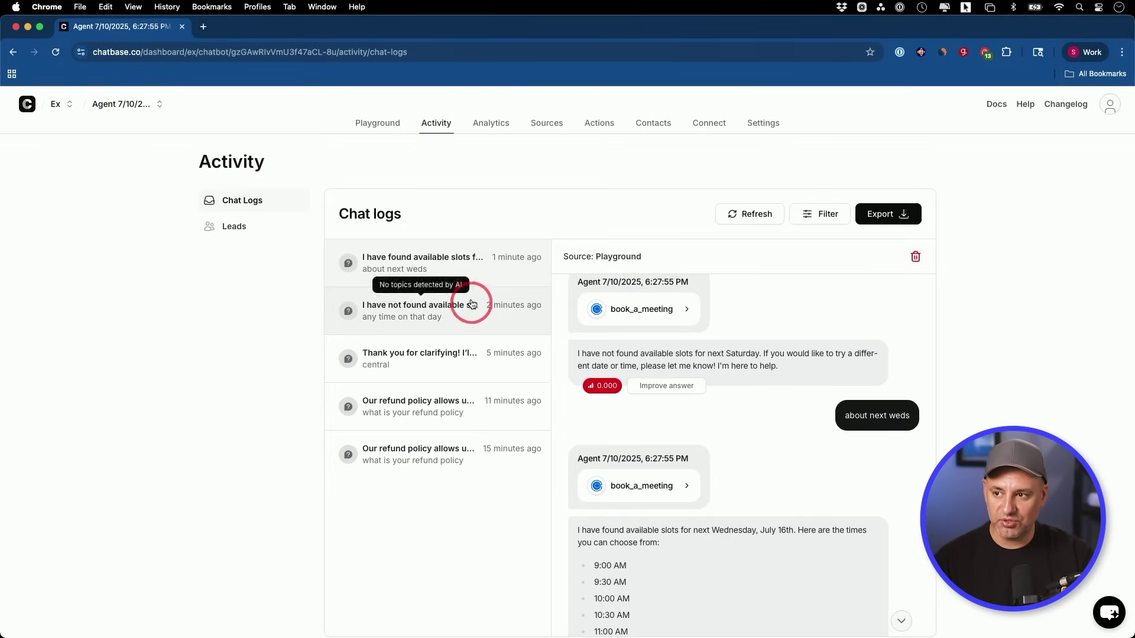
left_click(491, 123)
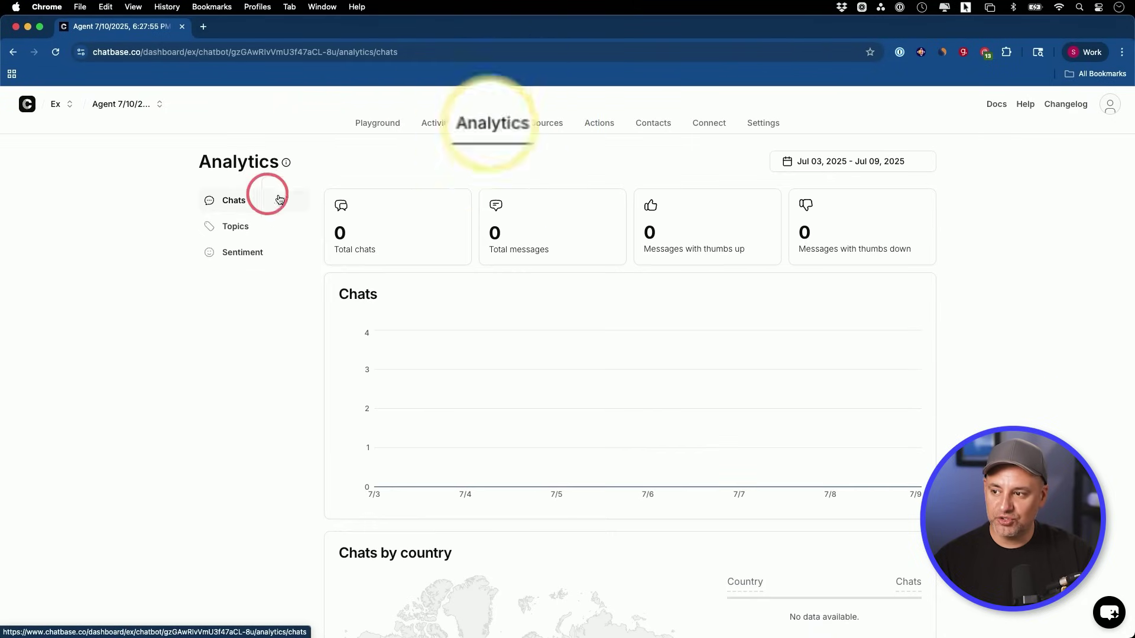
Step: Review the empty Sentiment graph, then go via Actions to the Connect page
scroll(422, 360, "down", 5)
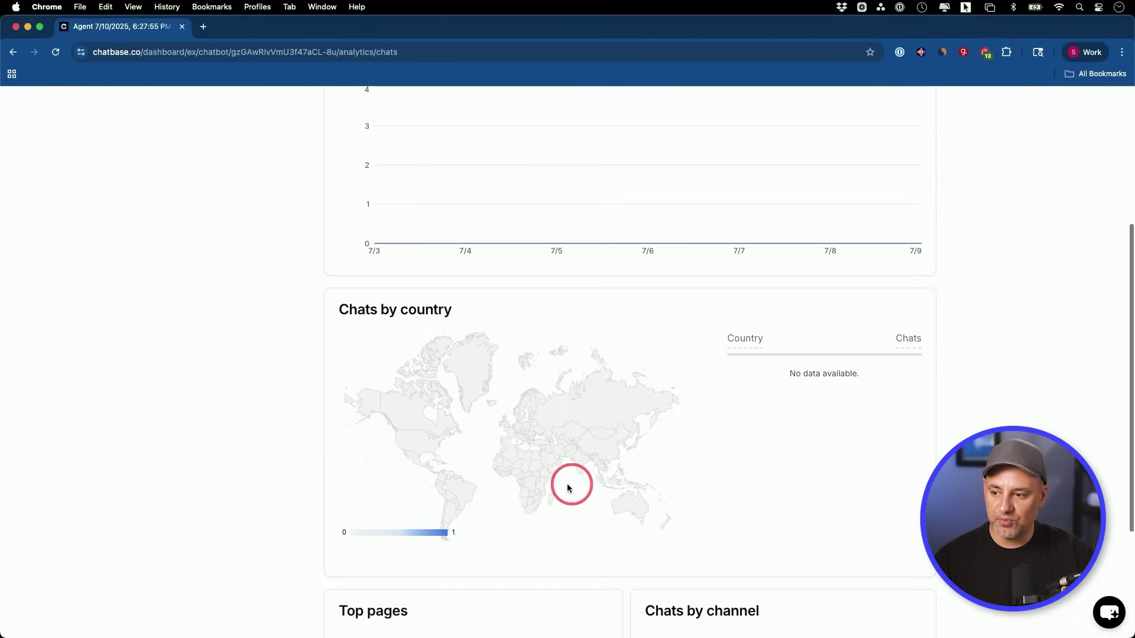
scroll(584, 453, "down", 4)
scroll(583, 453, "up", 9)
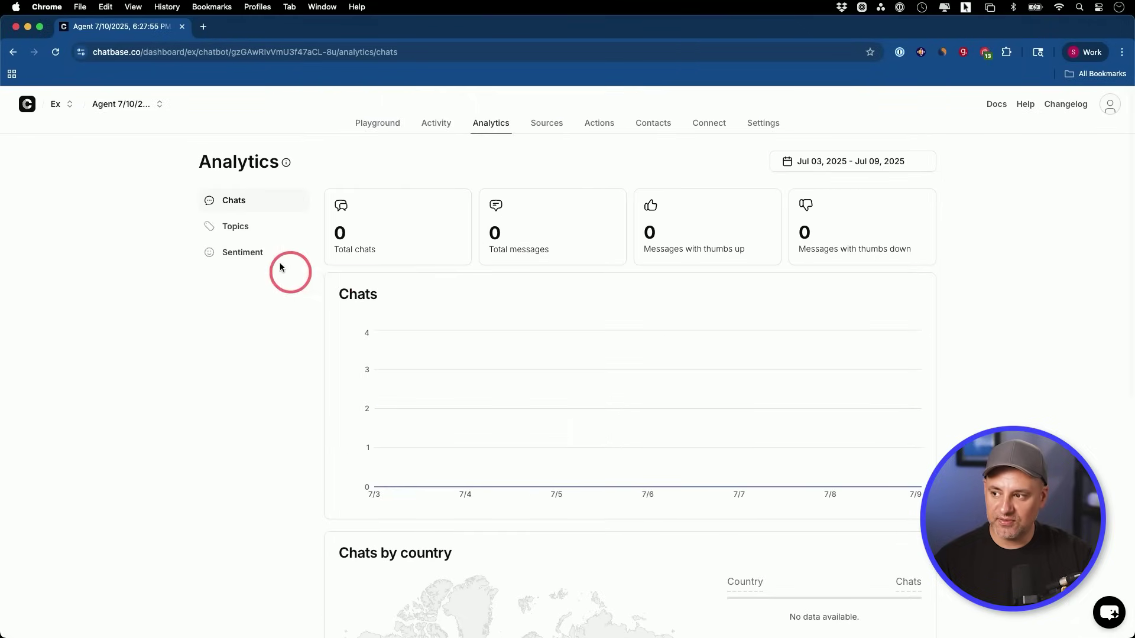
left_click(245, 259)
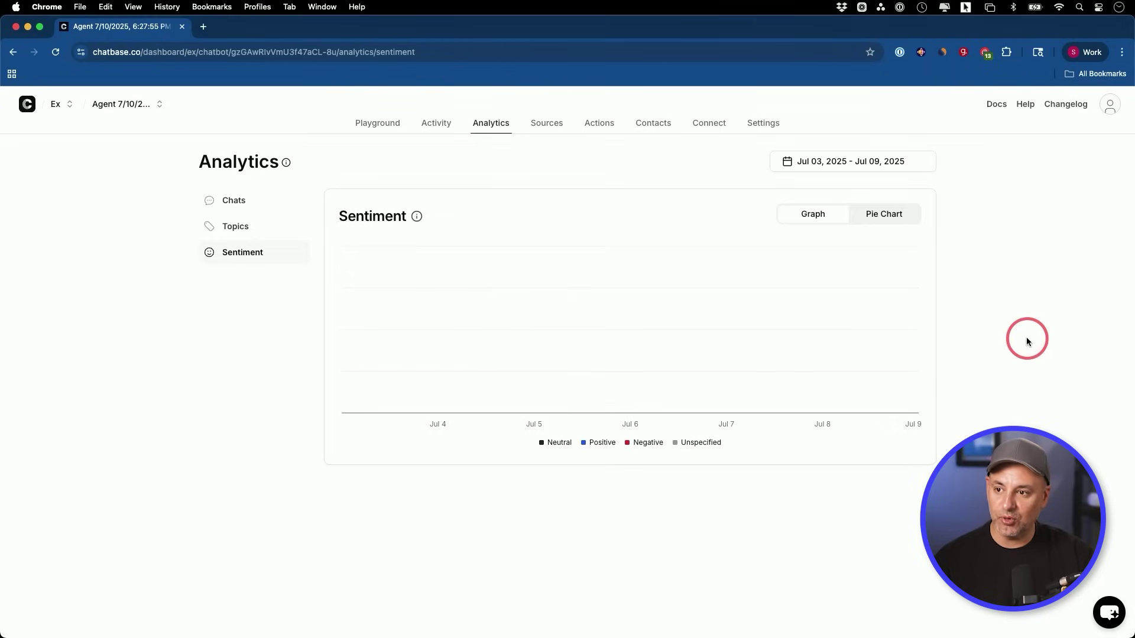
left_click(599, 123)
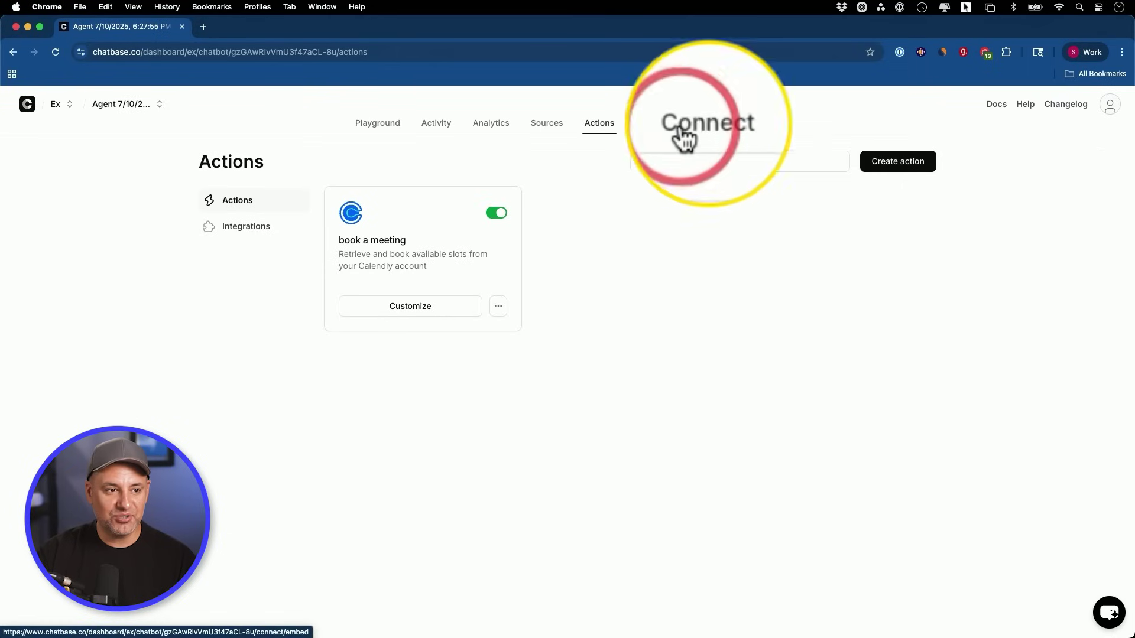
left_click(701, 123)
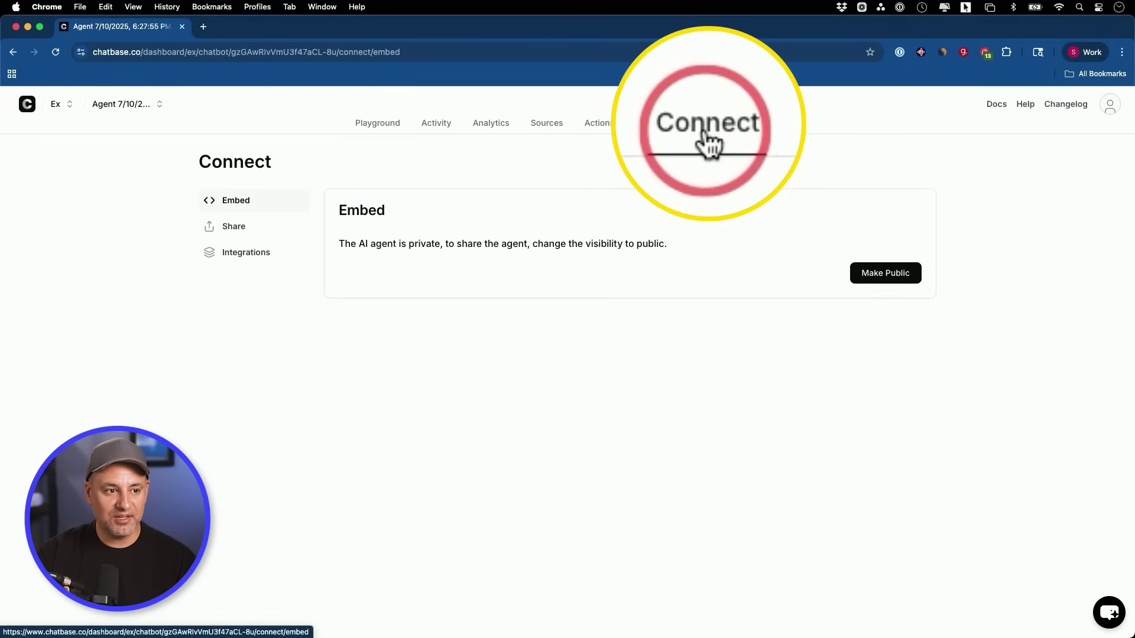
Step: Browse Connect's Integrations, then make the agent public from the Embed page
left_click(262, 253)
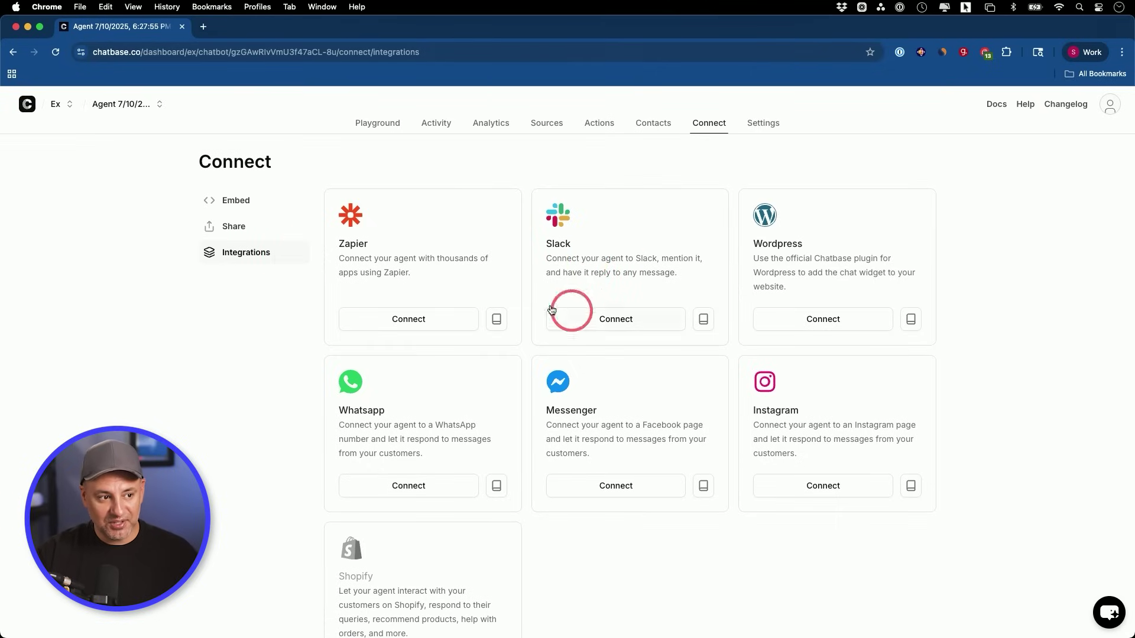
scroll(594, 269, "down", 2)
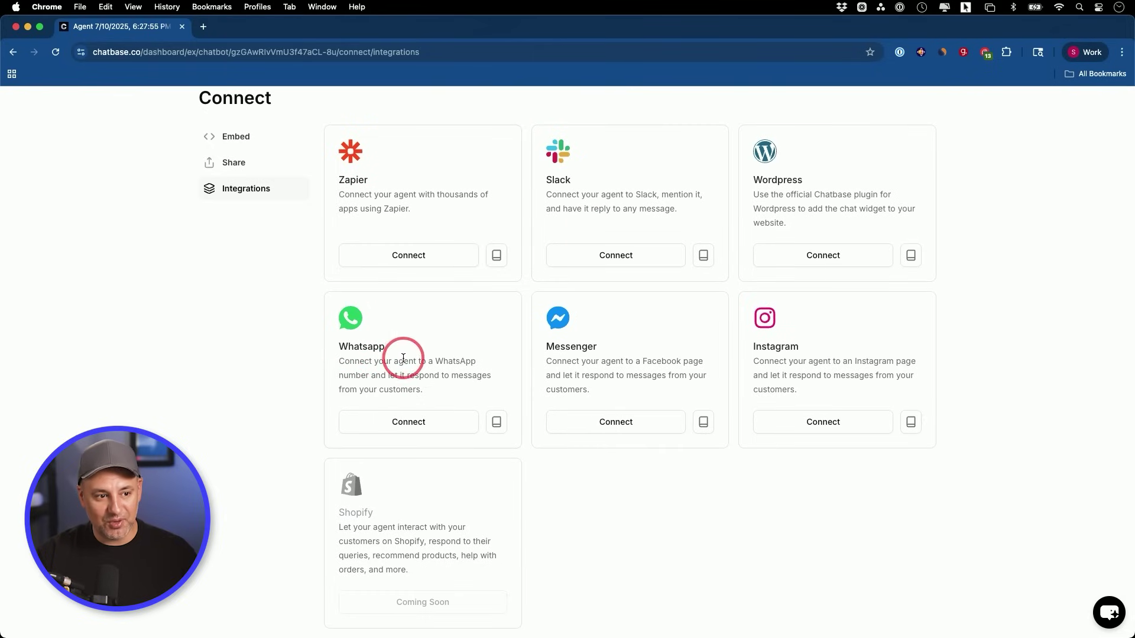
scroll(641, 355, "up", 2)
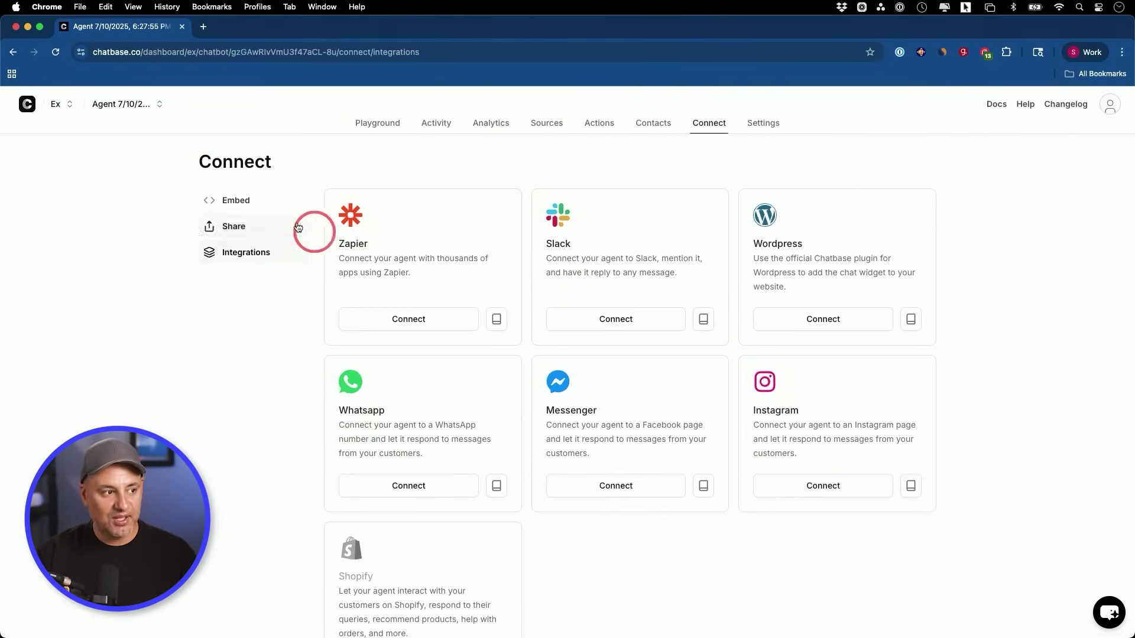
left_click(265, 205)
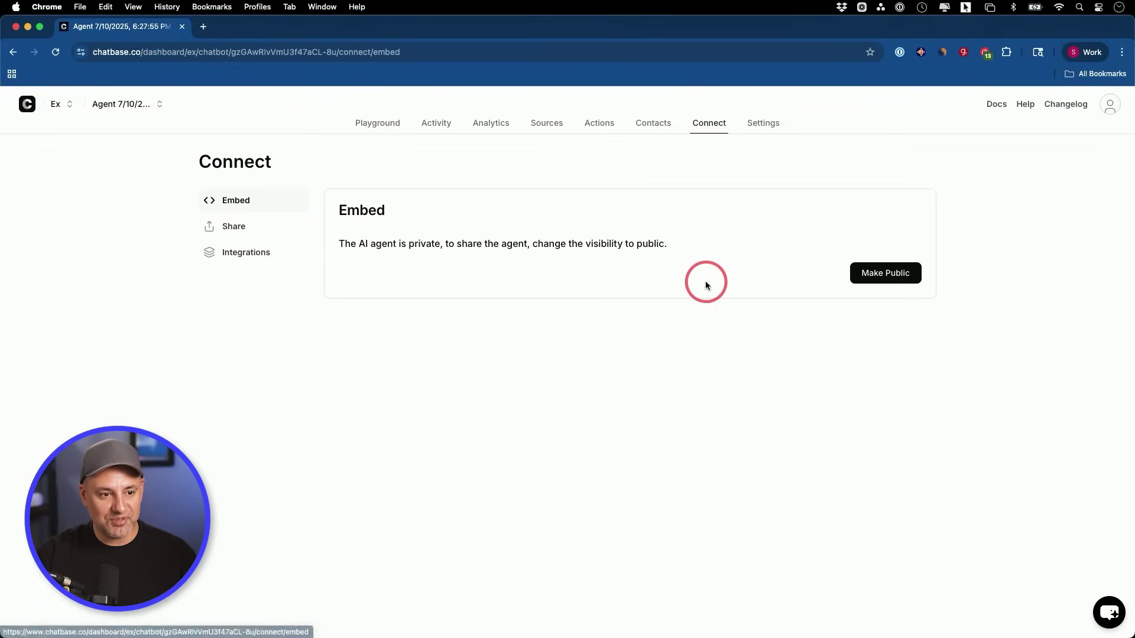
left_click(901, 278)
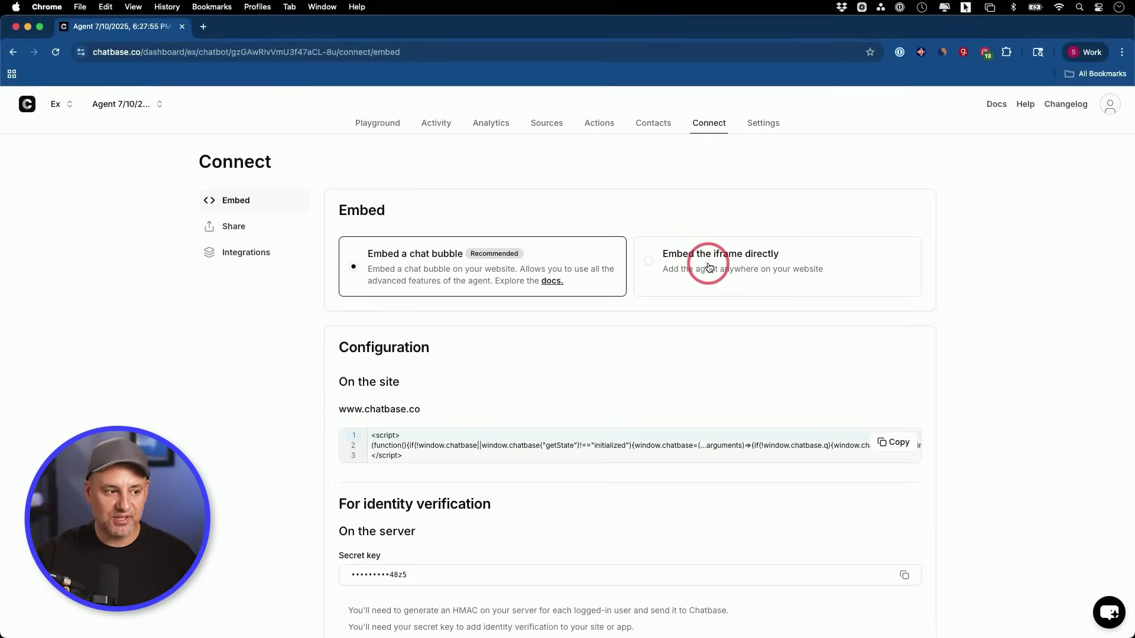
Step: Ask the Chatbase help widget 'What is Chatbase?' and read its product overview
left_click(1109, 614)
left_click(1109, 614)
left_click(1111, 615)
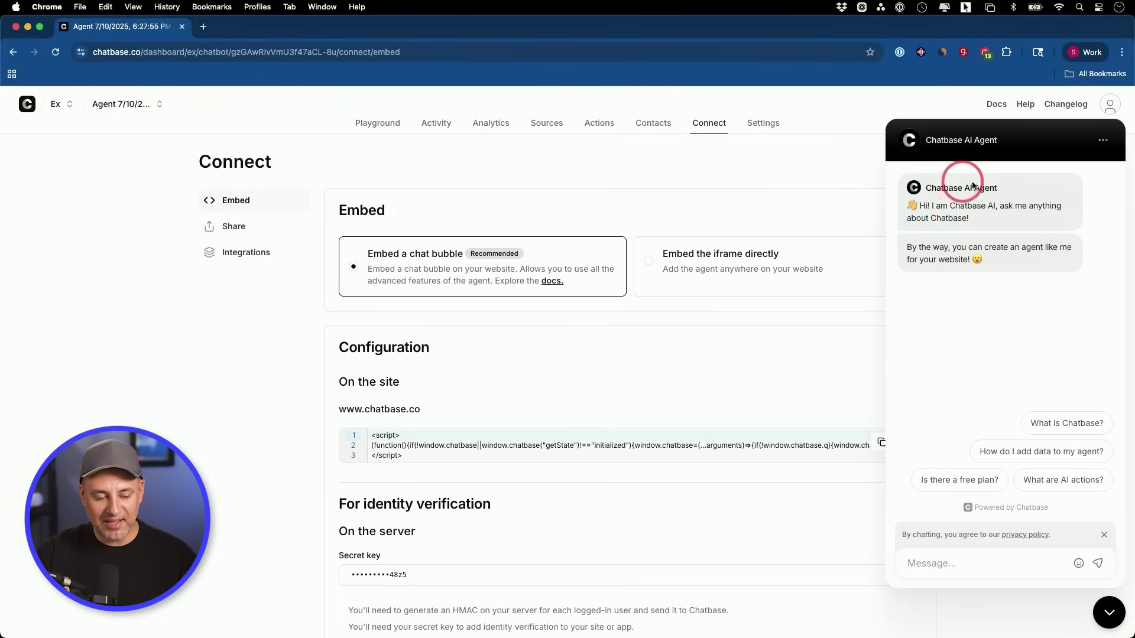
scroll(1005, 266, "down", 1)
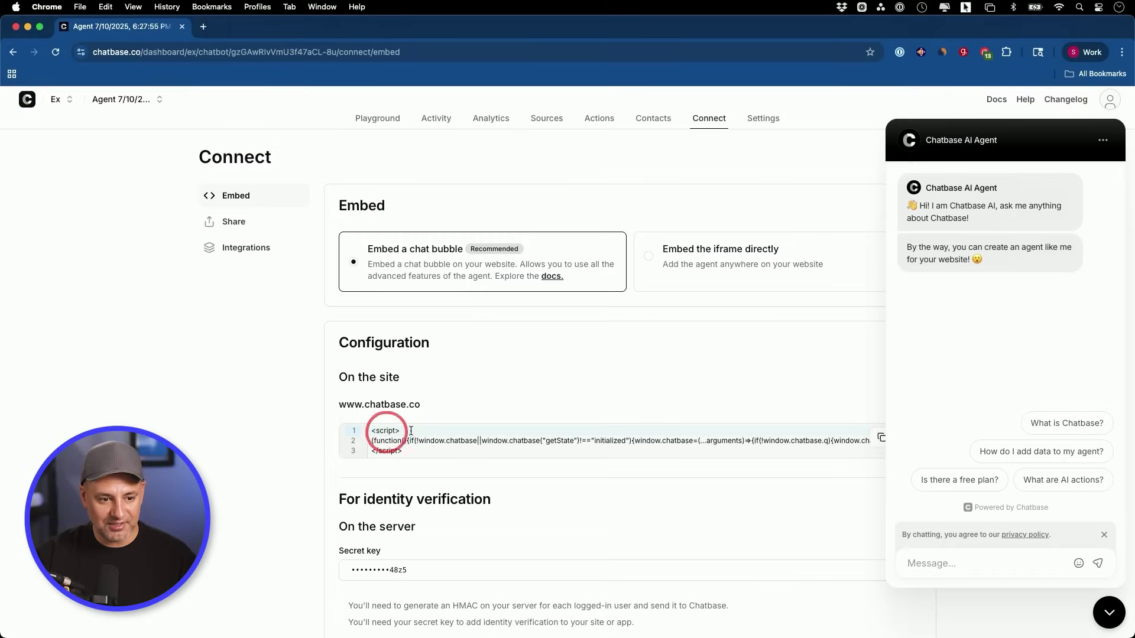
left_click(1110, 613)
left_click(1110, 613)
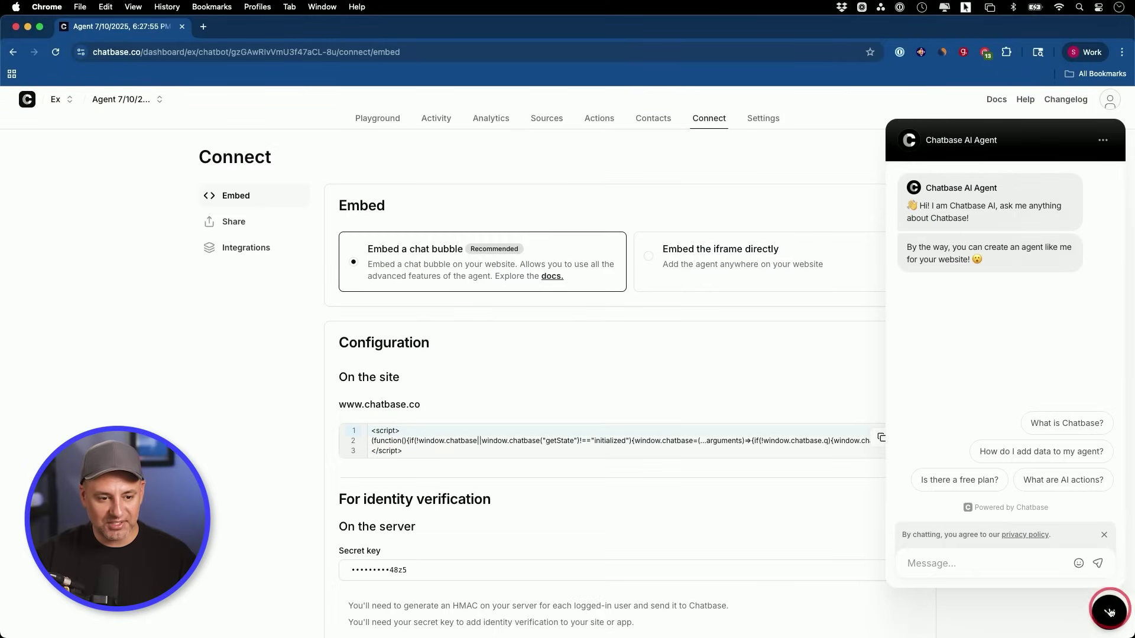
left_click(1040, 419)
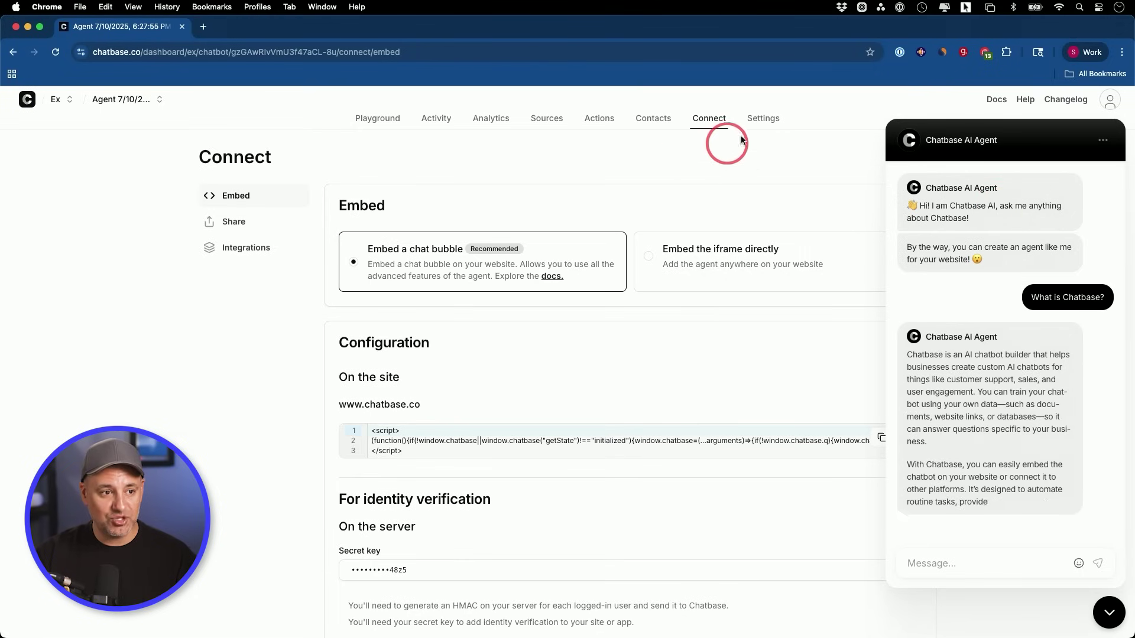
left_click(773, 121)
Step: Review the Chat Interface options: greeting 'Hi! What can I help you with?', user feedback and regenerate messages
left_click(253, 248)
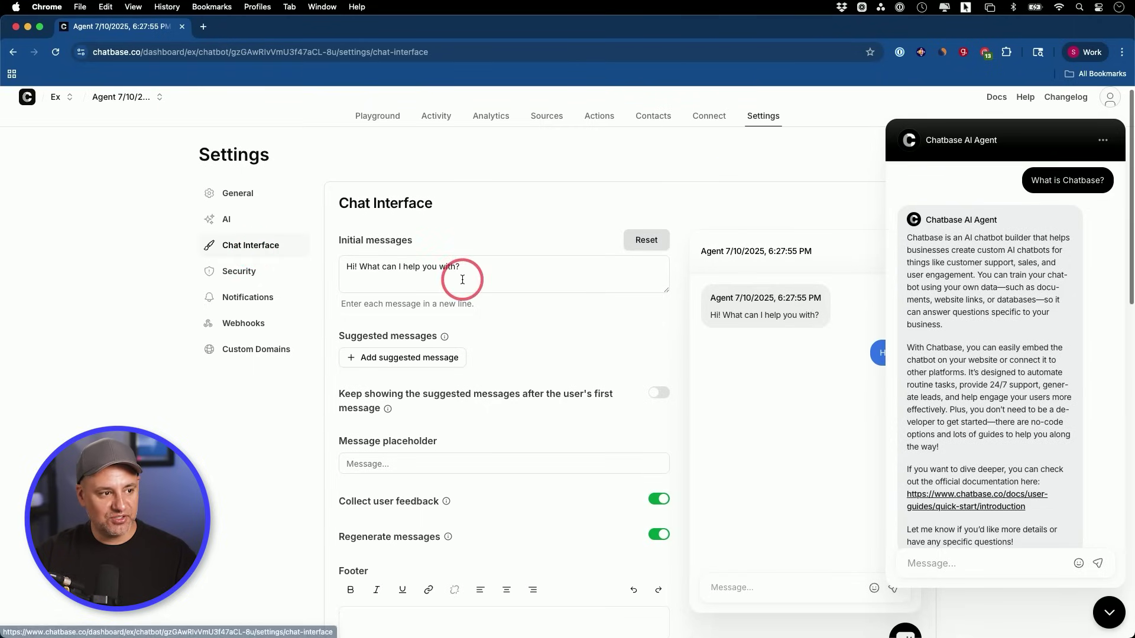
scroll(337, 228, "down", 1)
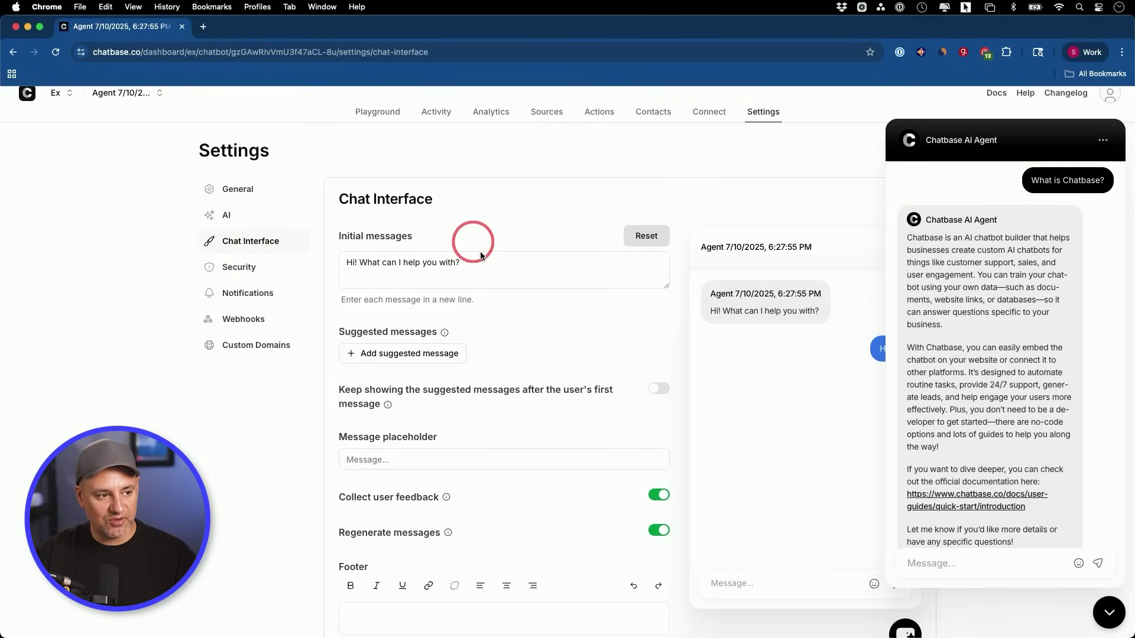
scroll(1023, 360, "up", 3)
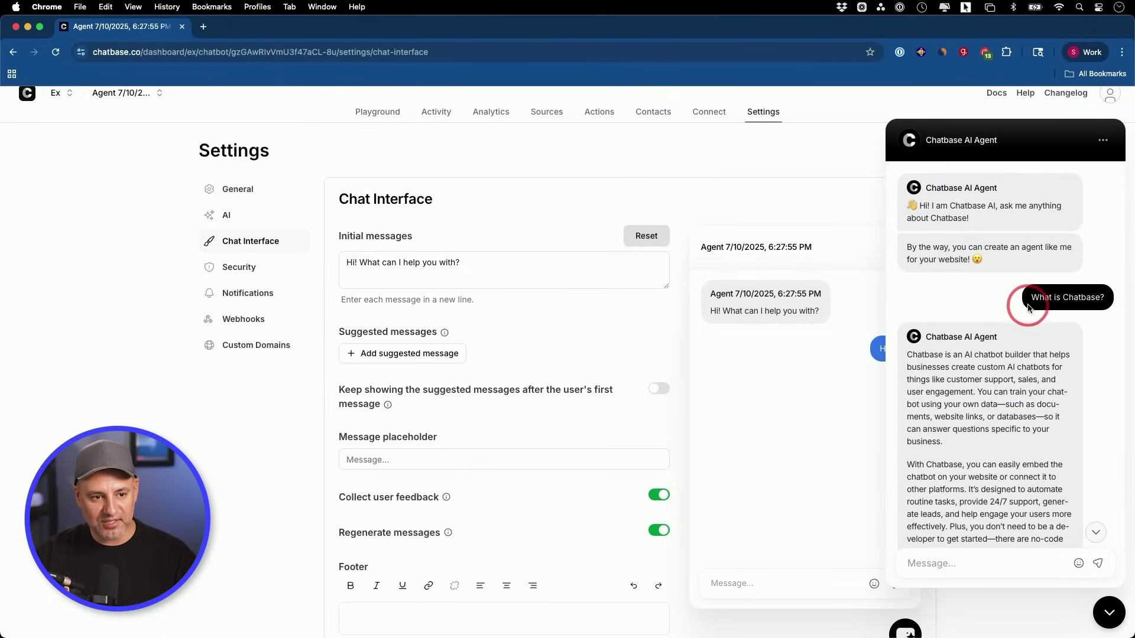
scroll(503, 334, "down", 10)
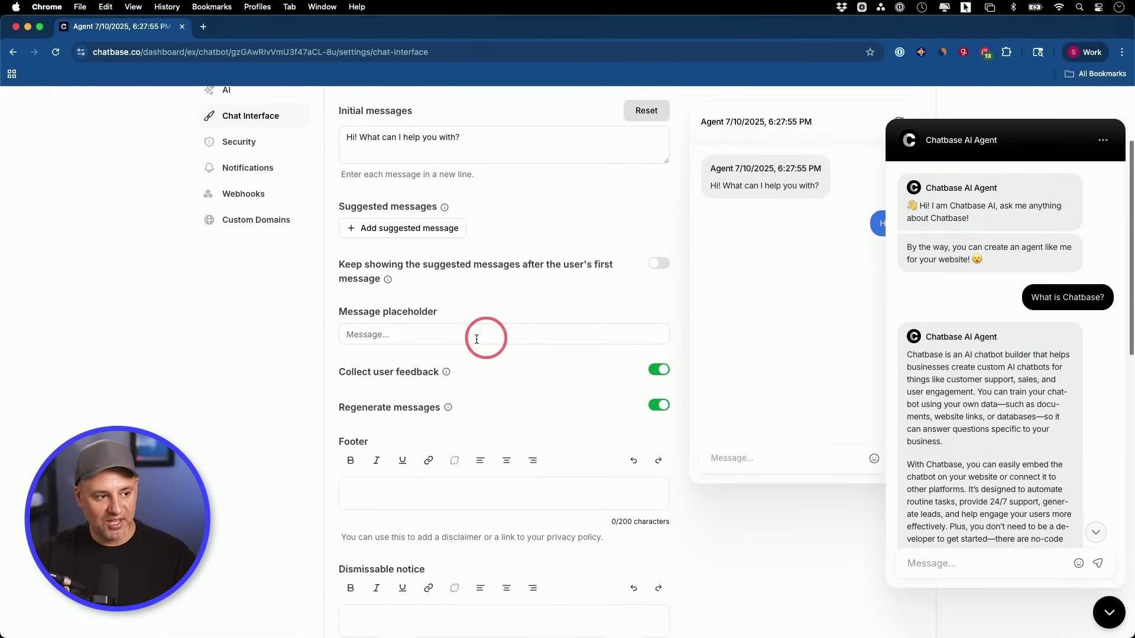
scroll(482, 339, "up", 1)
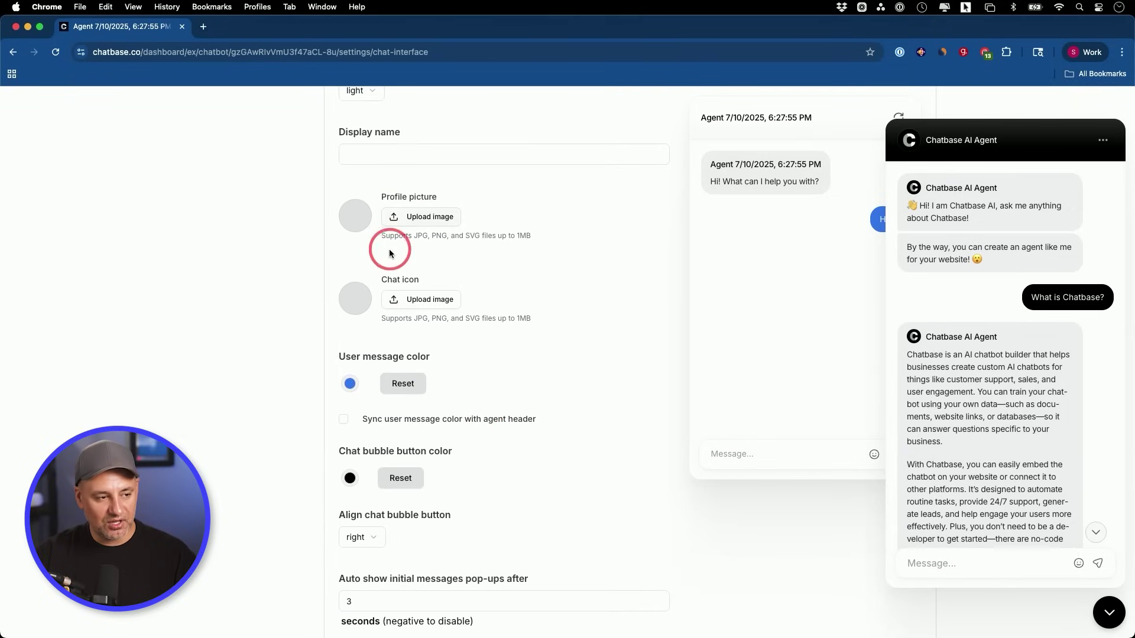
scroll(471, 458, "down", 3)
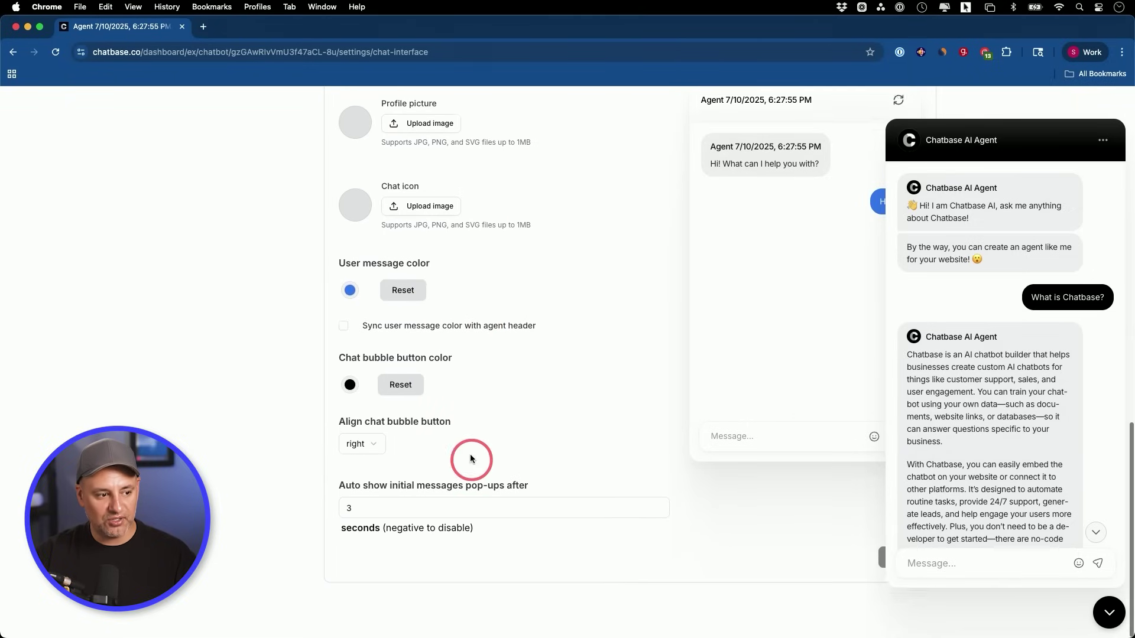
scroll(476, 494, "up", 7)
scroll(499, 390, "up", 15)
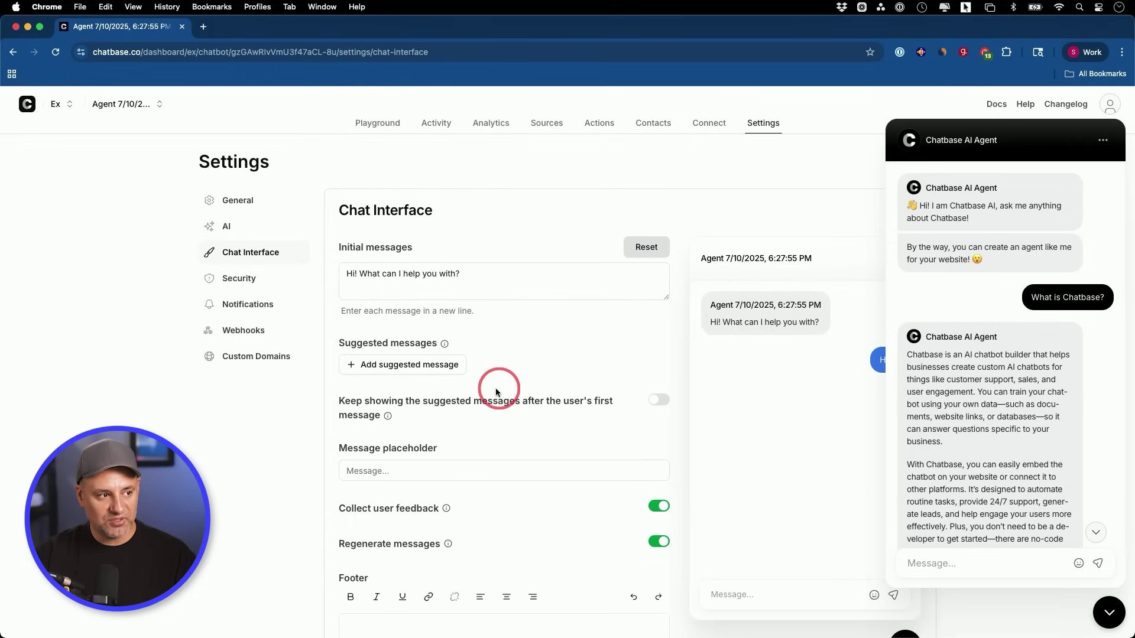